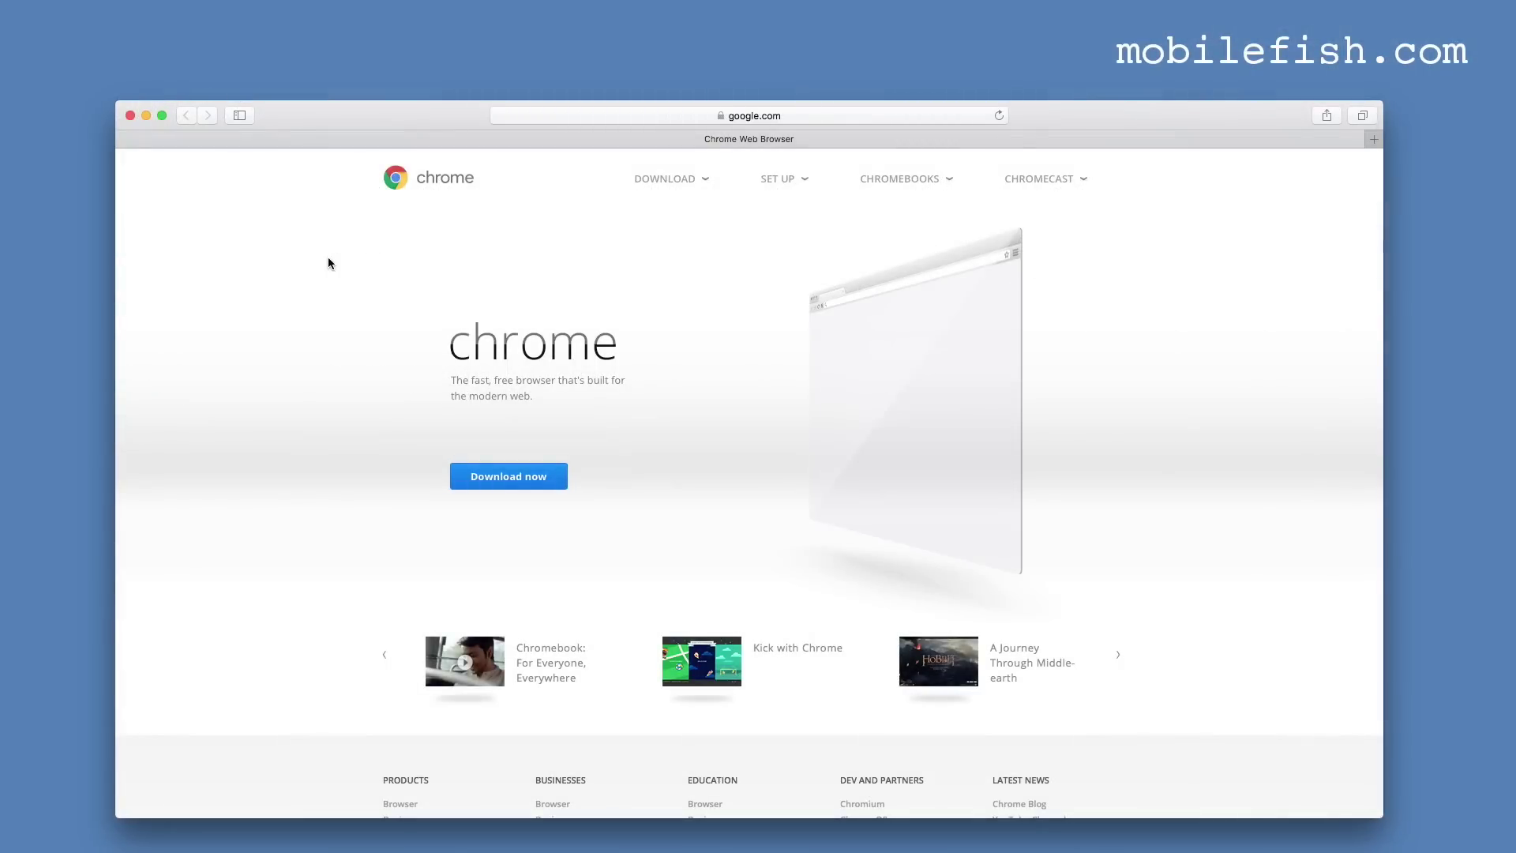
Go to Chrome's 'For personal computers' download page from the DOWNLOAD header menu.
mouse_move(653, 187)
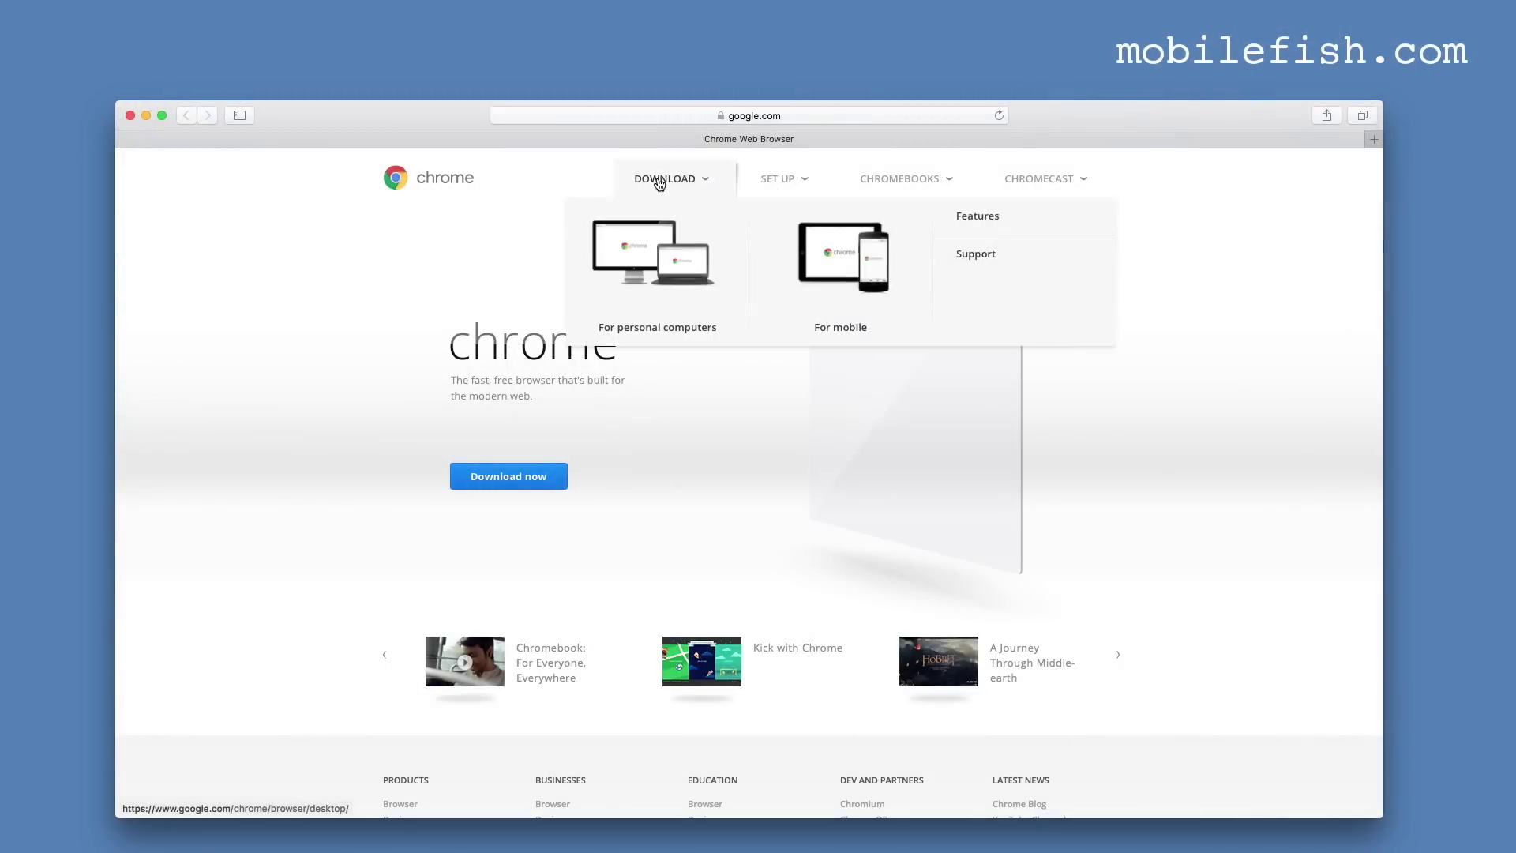
left_click(643, 275)
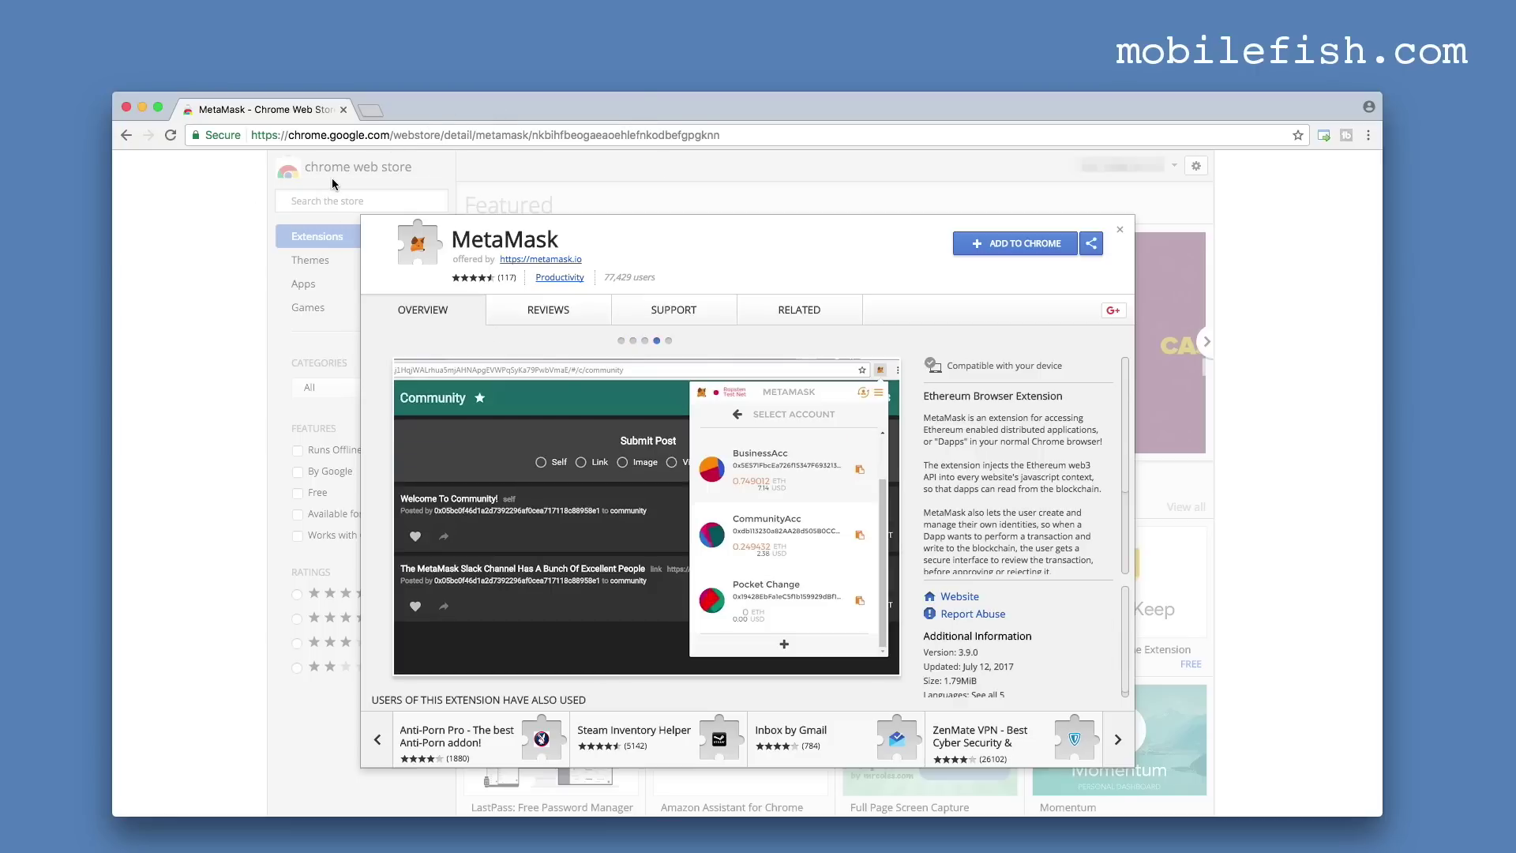
Add the MetaMask extension to Chrome from its Web Store page and confirm.
left_click(998, 248)
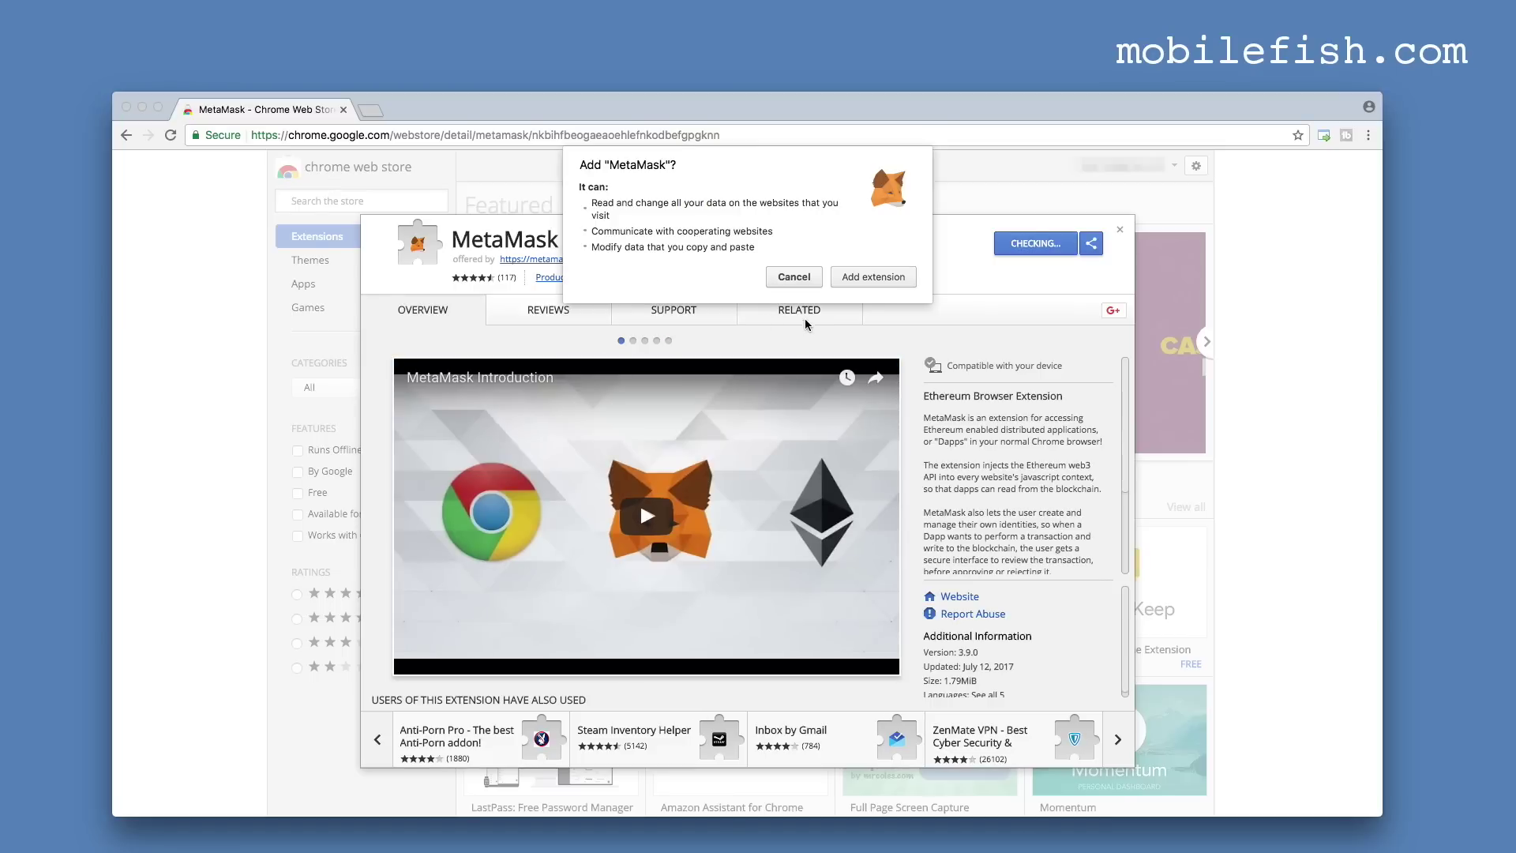
left_click(875, 278)
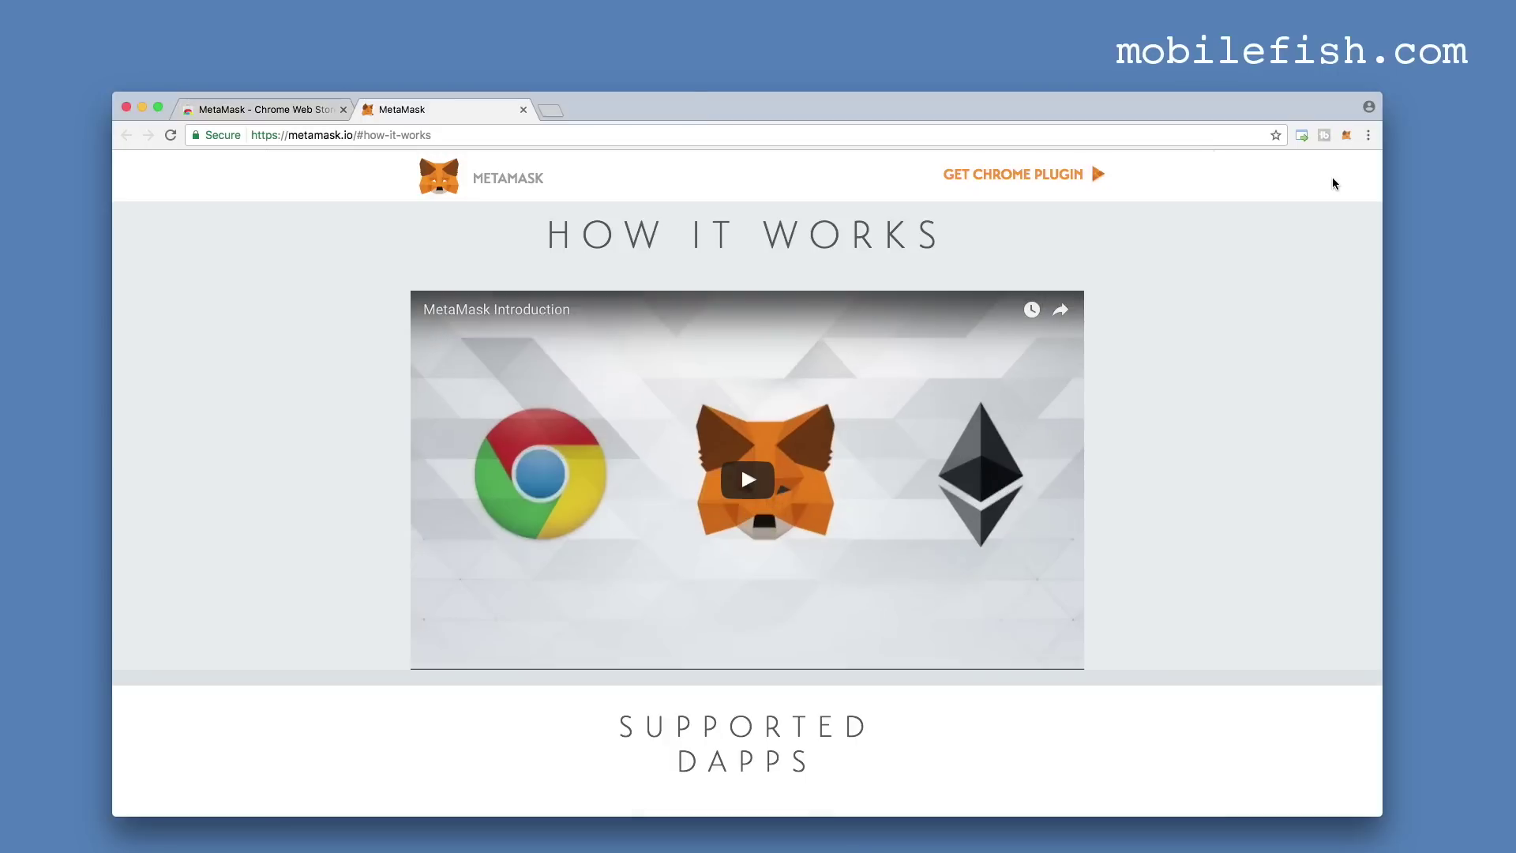
Accept MetaMask's Privacy Notice and Terms of Use.
left_click(1345, 136)
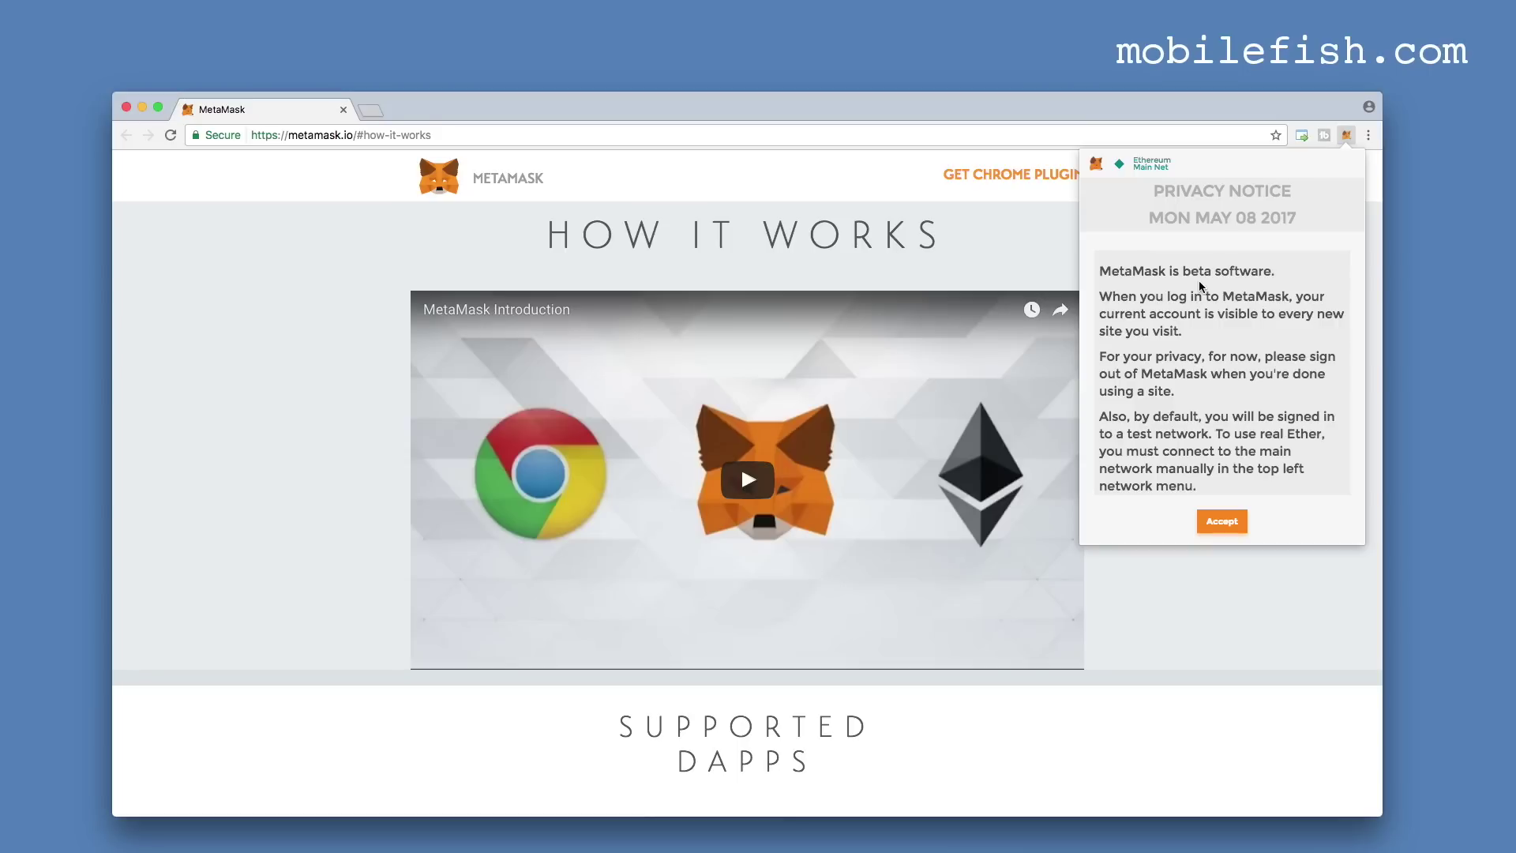
left_click(1229, 529)
scroll(1229, 529, "down", 20)
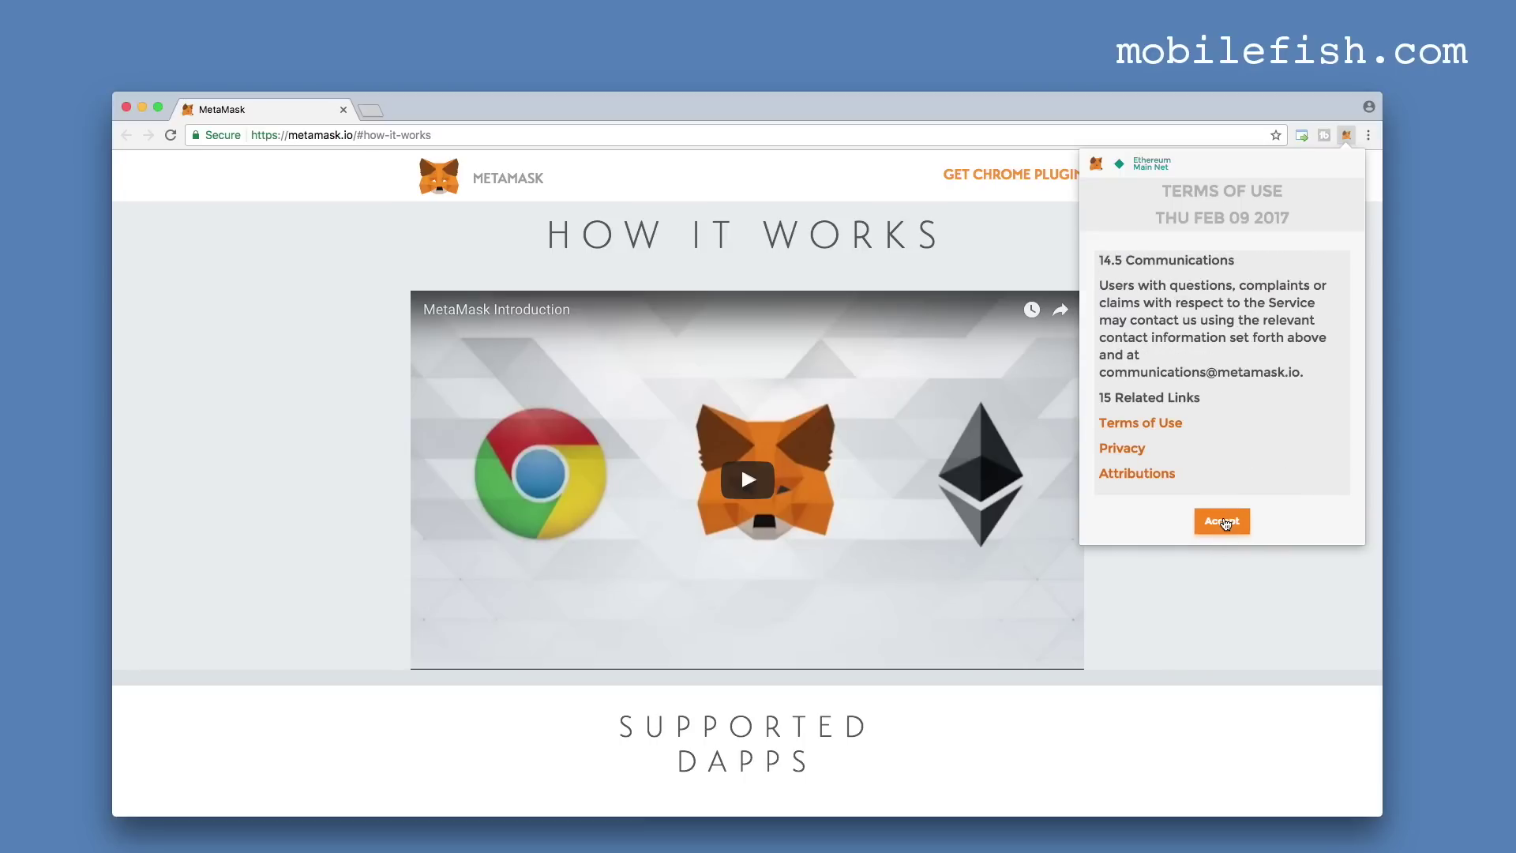
left_click(1225, 524)
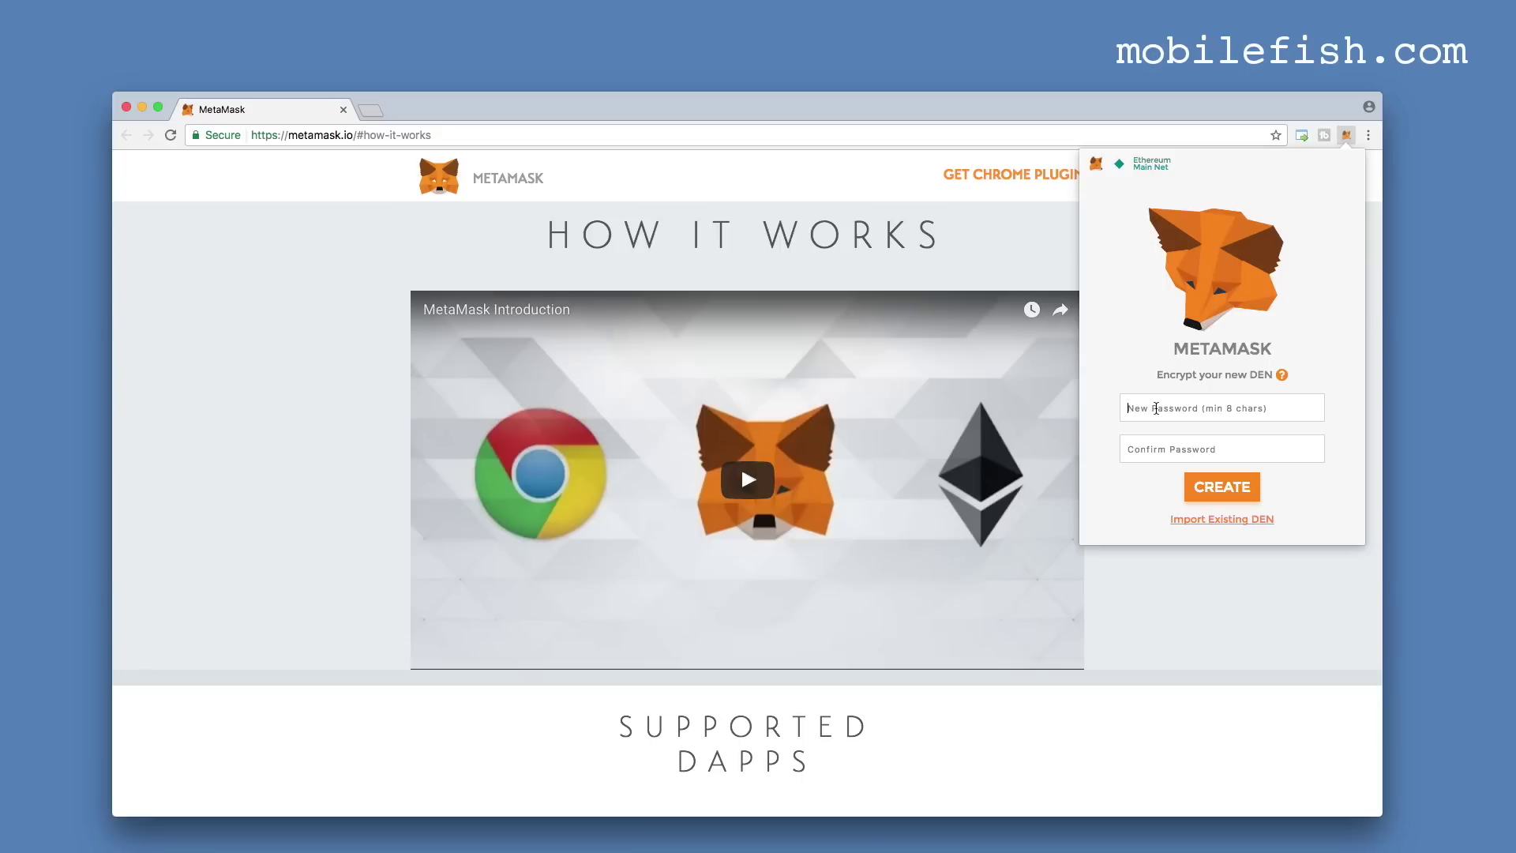
Enter the new vault password and its confirmation.
type("•••••")
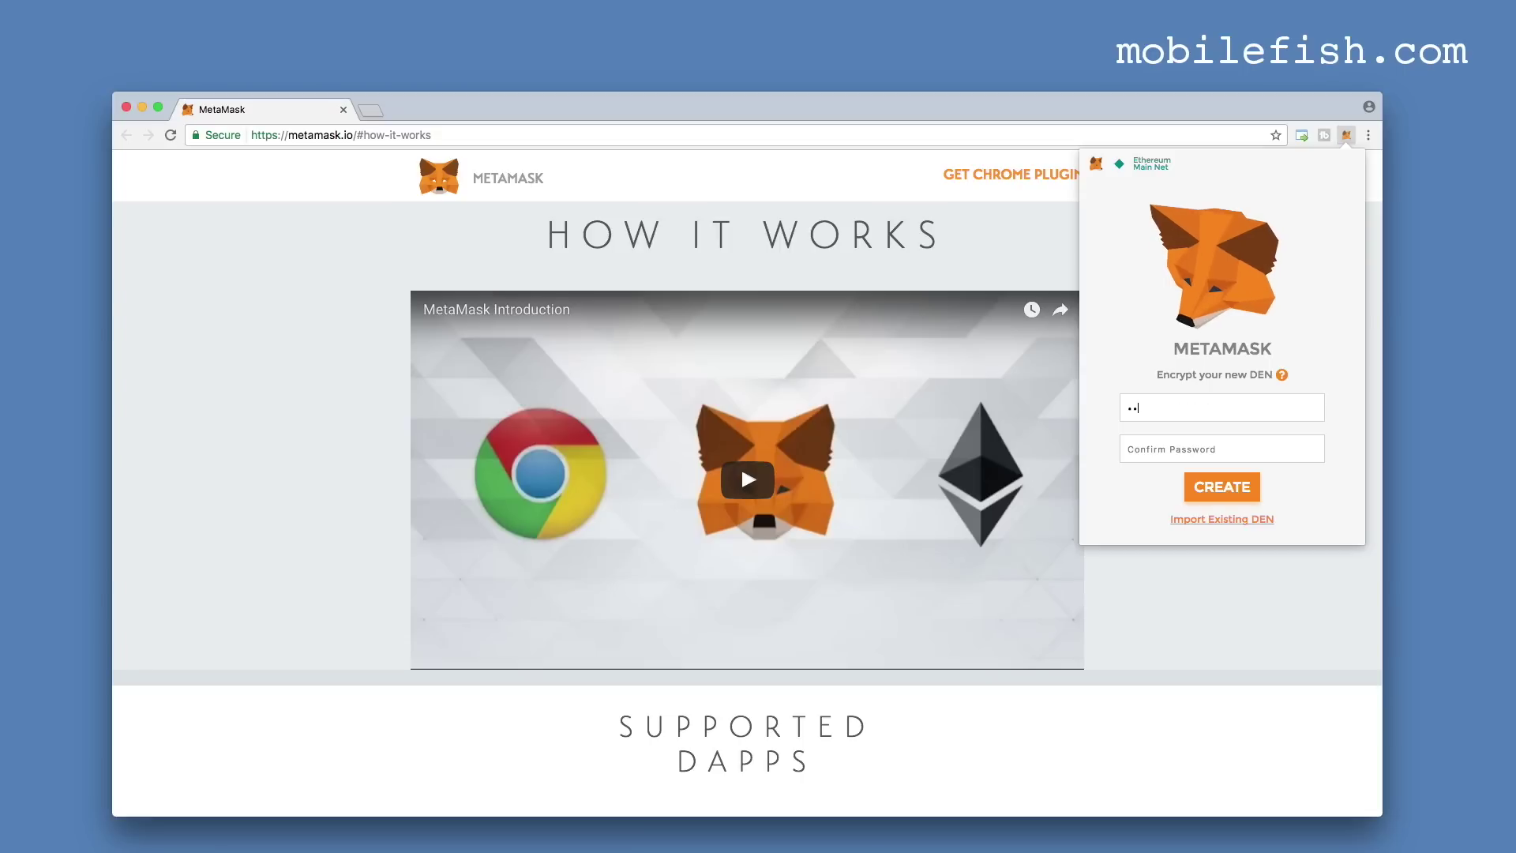
type("••••")
key("Tab")
type("•••••")
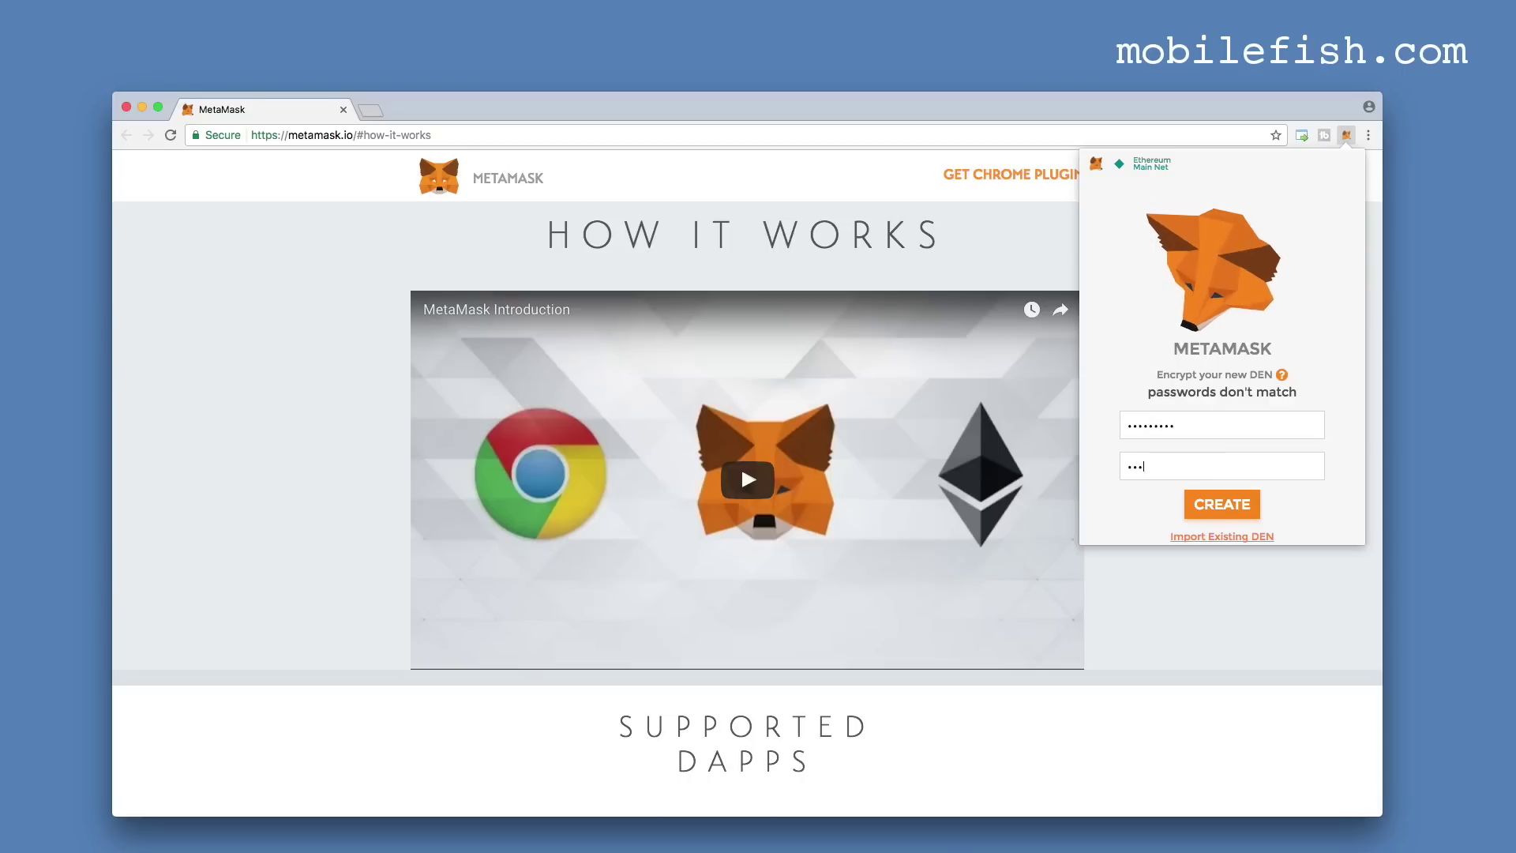
type("••••")
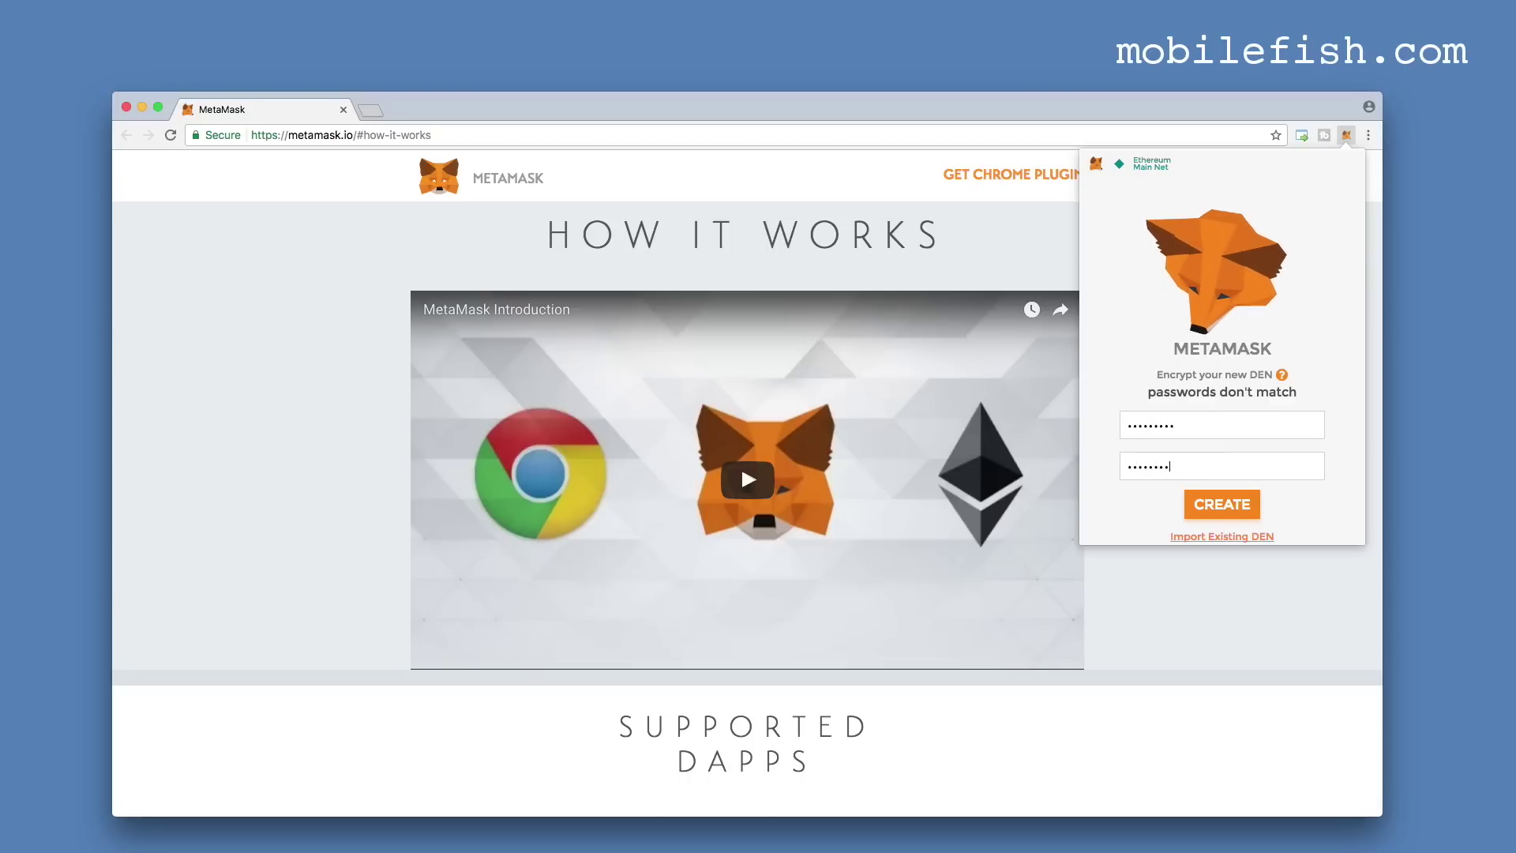
Create the vault, save the 12-word seed phrase in a text document, and confirm it's saved.
left_click(1223, 510)
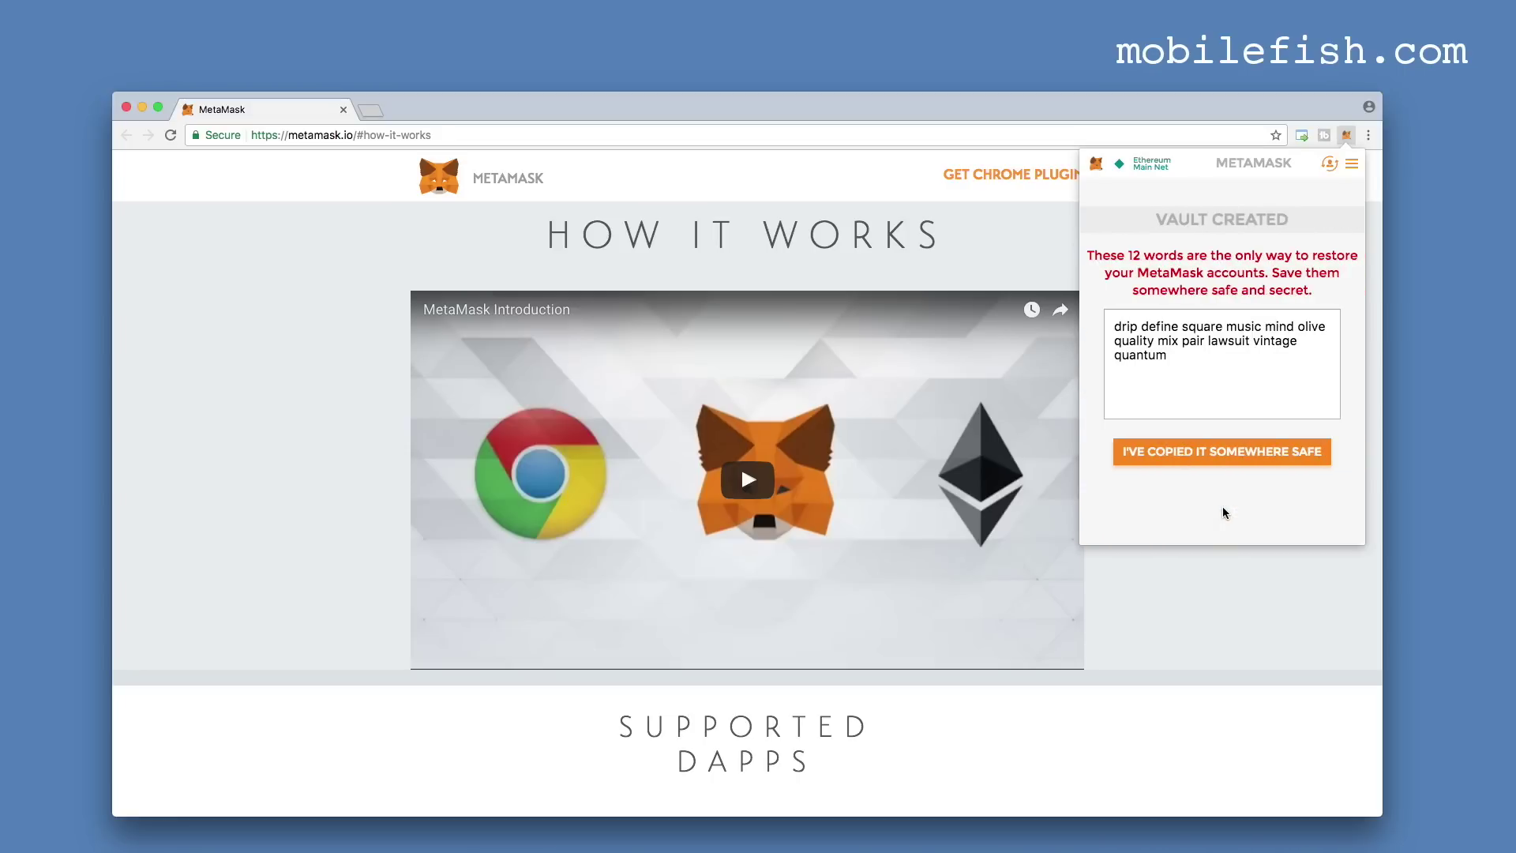
left_click_drag(1211, 357, 1106, 330)
key("super+c")
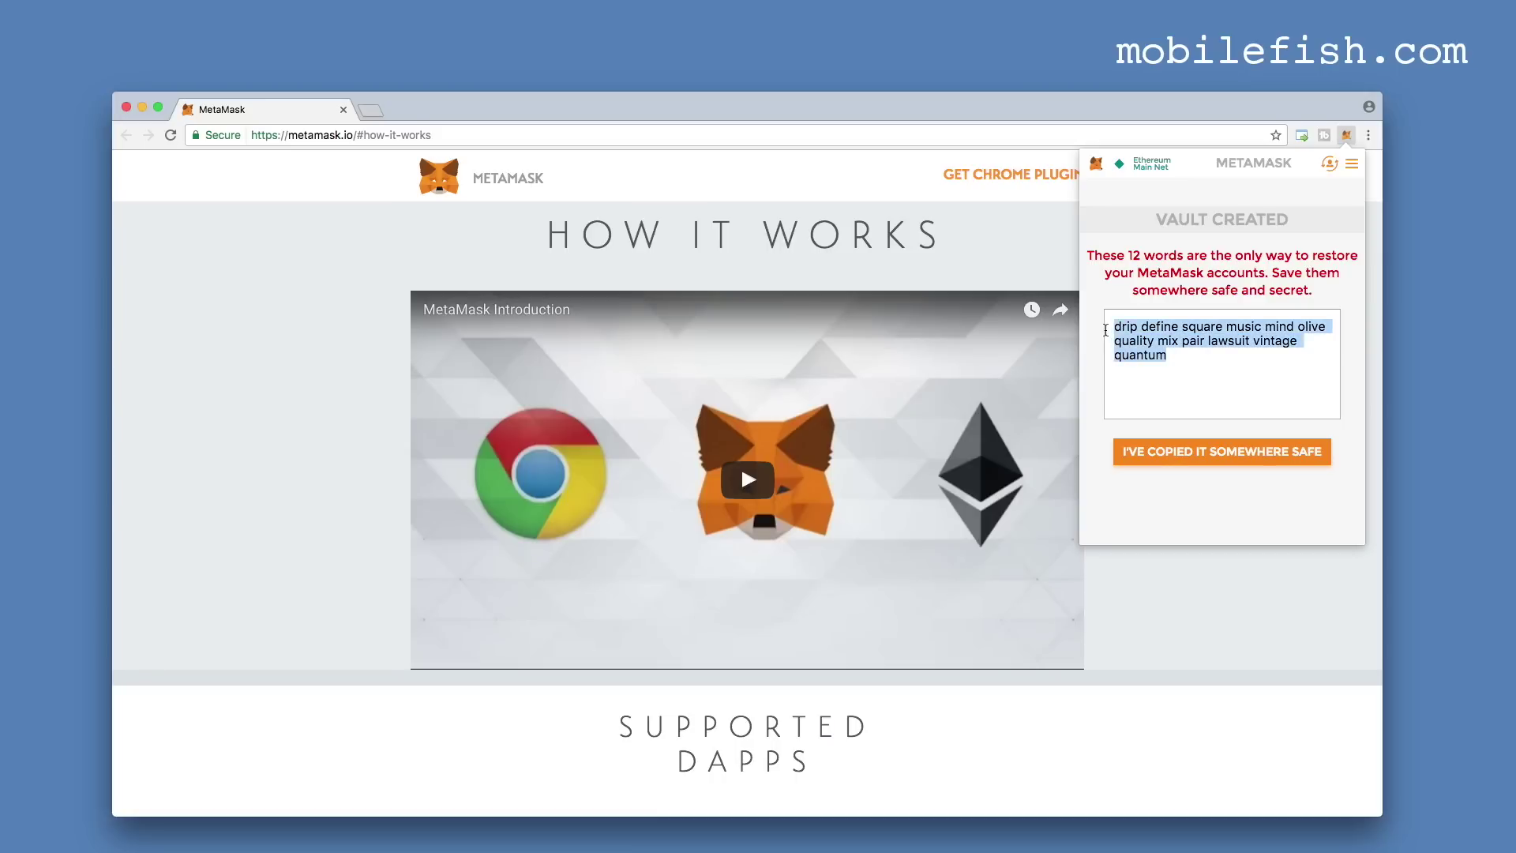
left_click(1495, 348)
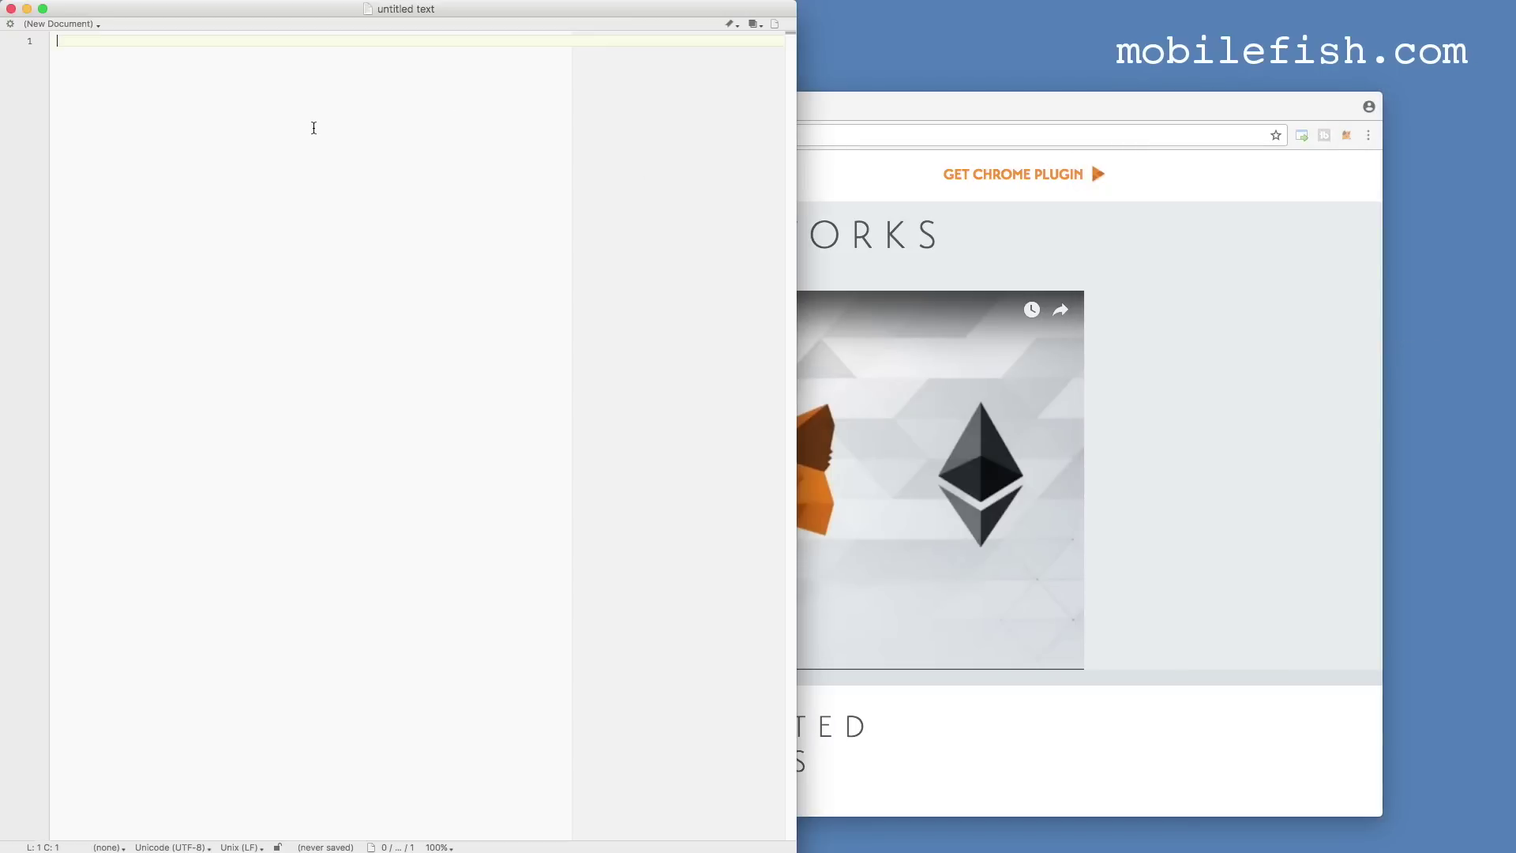
key("super+v")
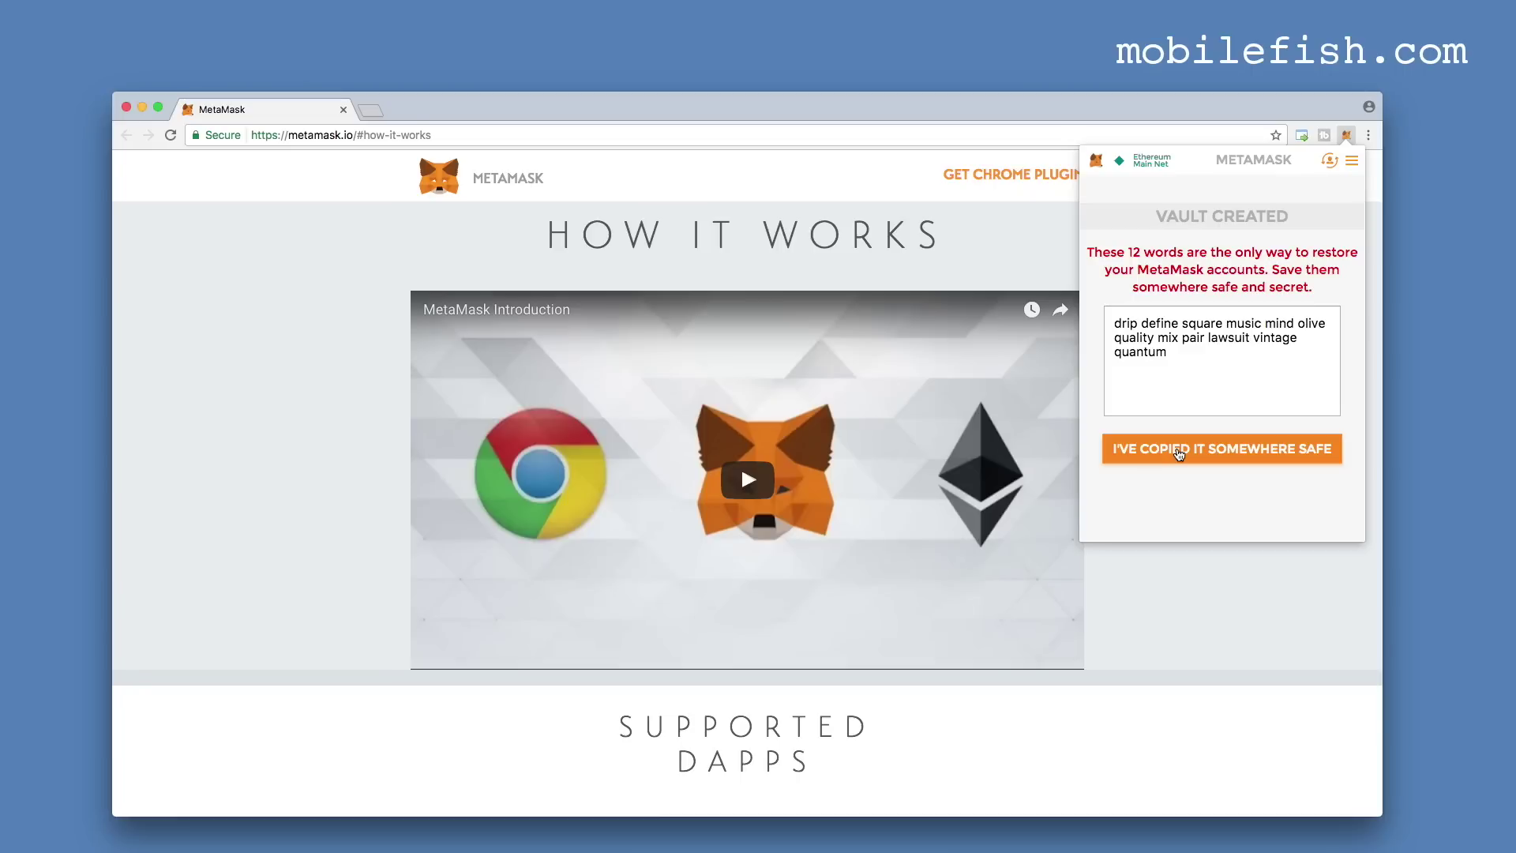
left_click(1179, 452)
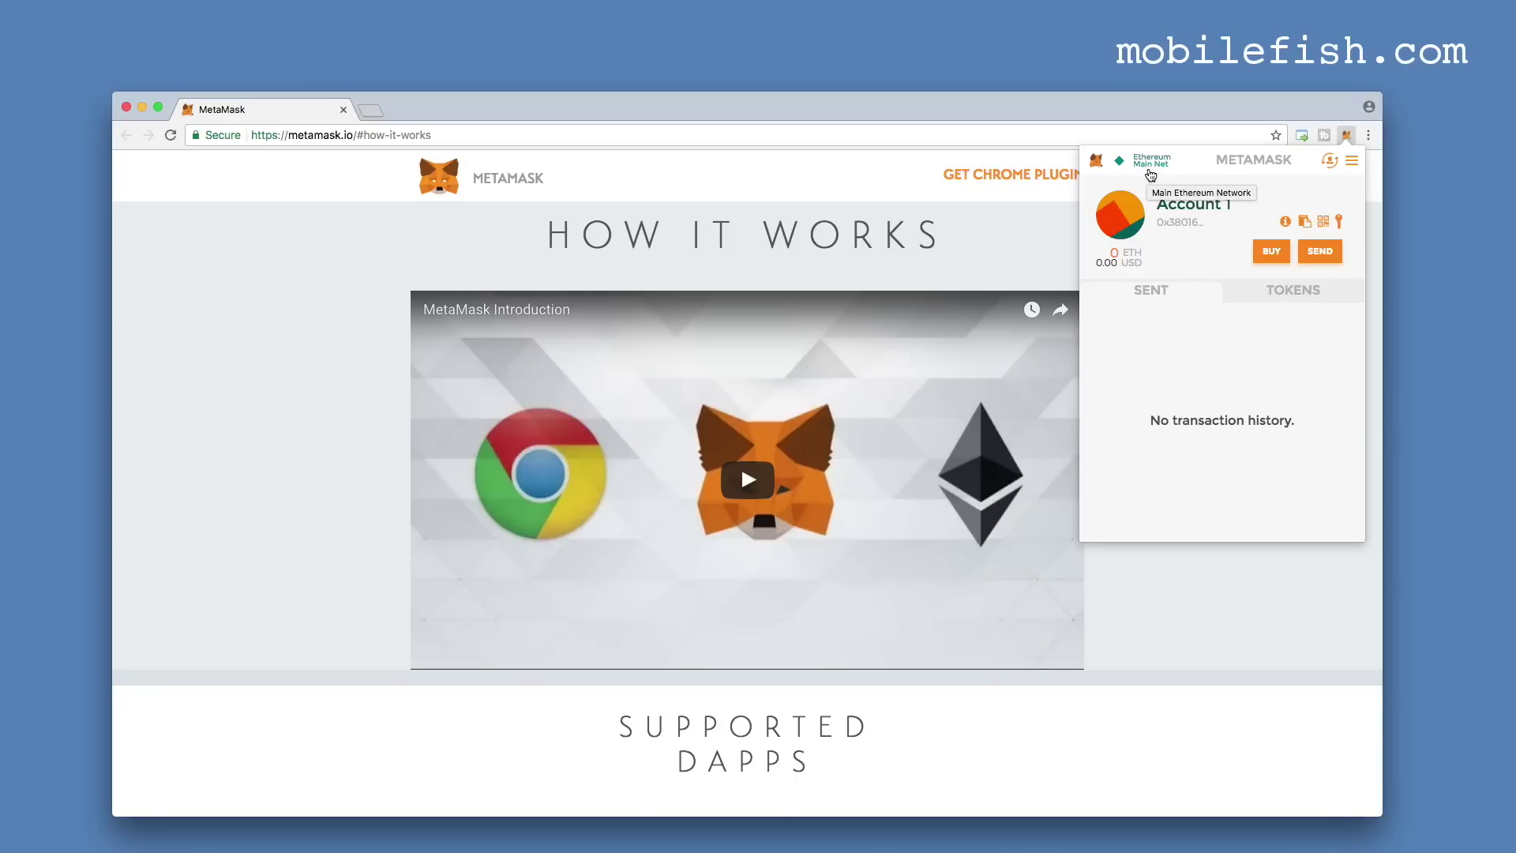
Switch the wallet from Ethereum Main Net to Rinkeby Test Network.
left_click(1150, 174)
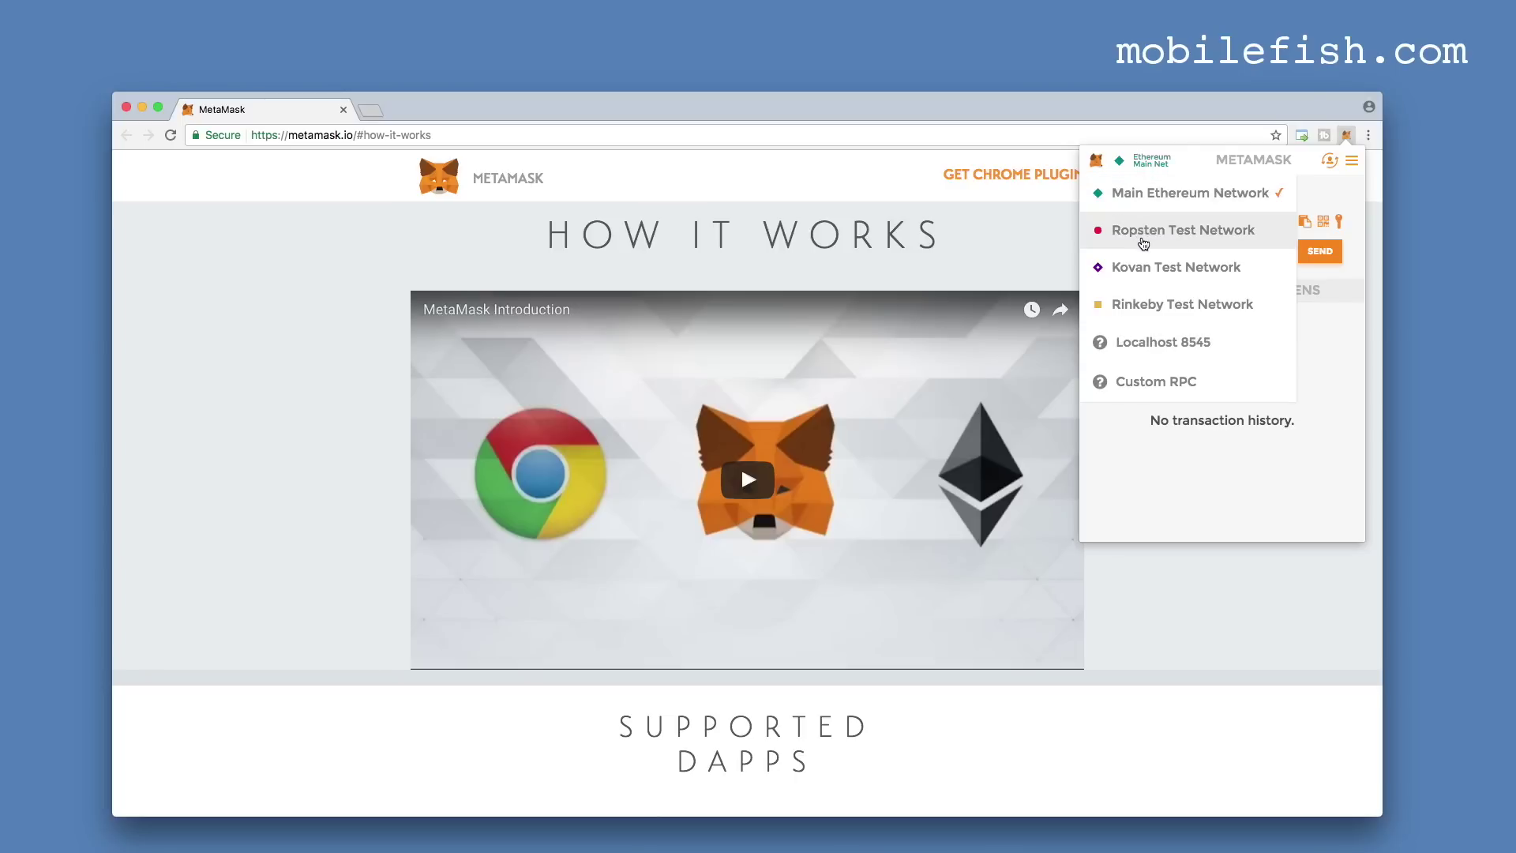
left_click(1146, 304)
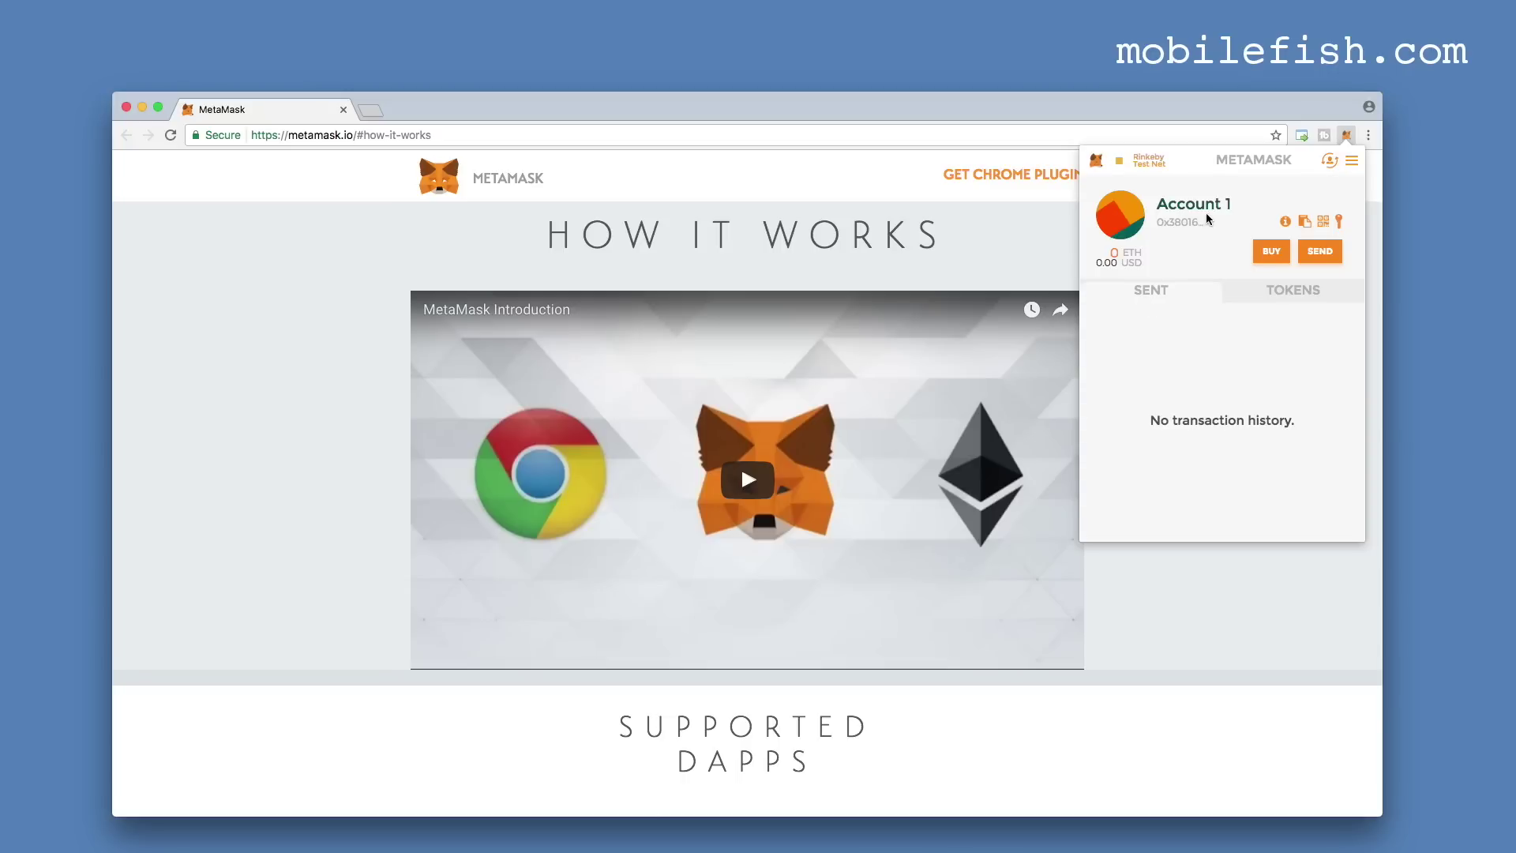
Paste Account 1's address on a new line below the seed phrase.
left_click(1308, 228)
key("super+Tab")
key("Return")
key("Return")
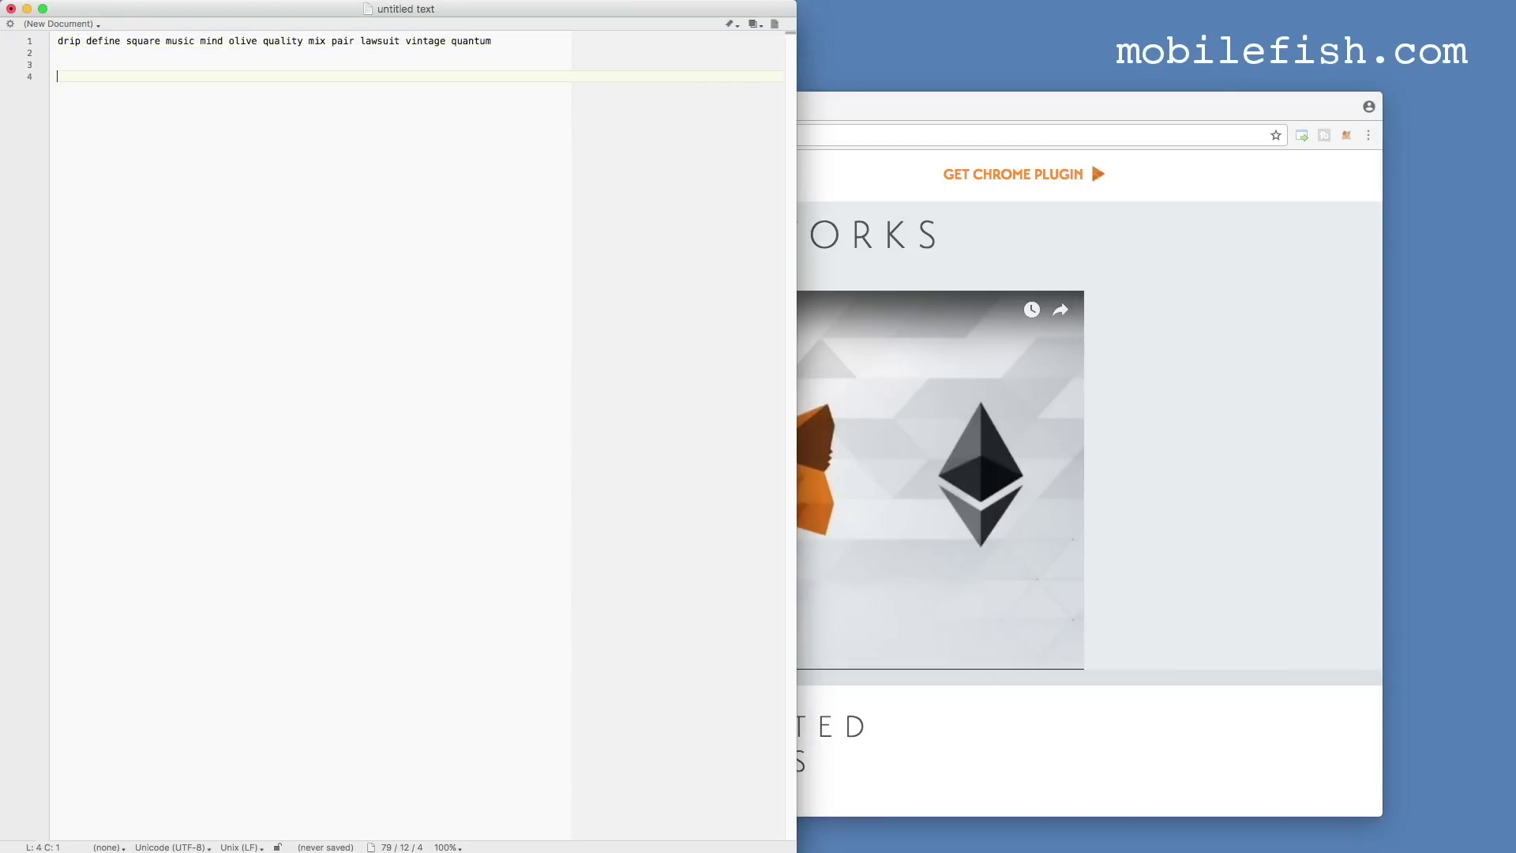
key("super+v")
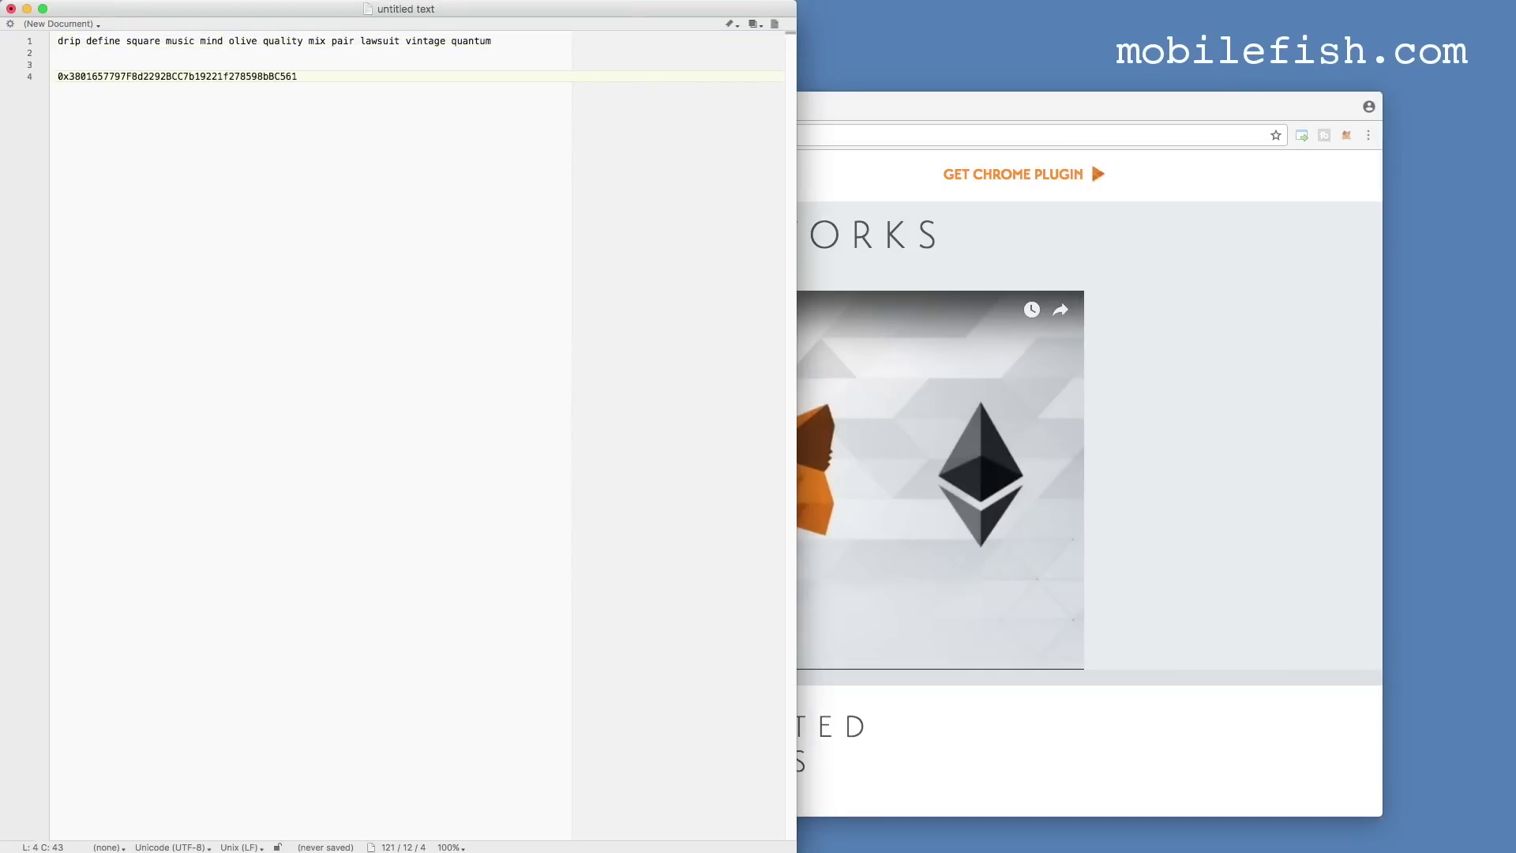
left_click(1347, 135)
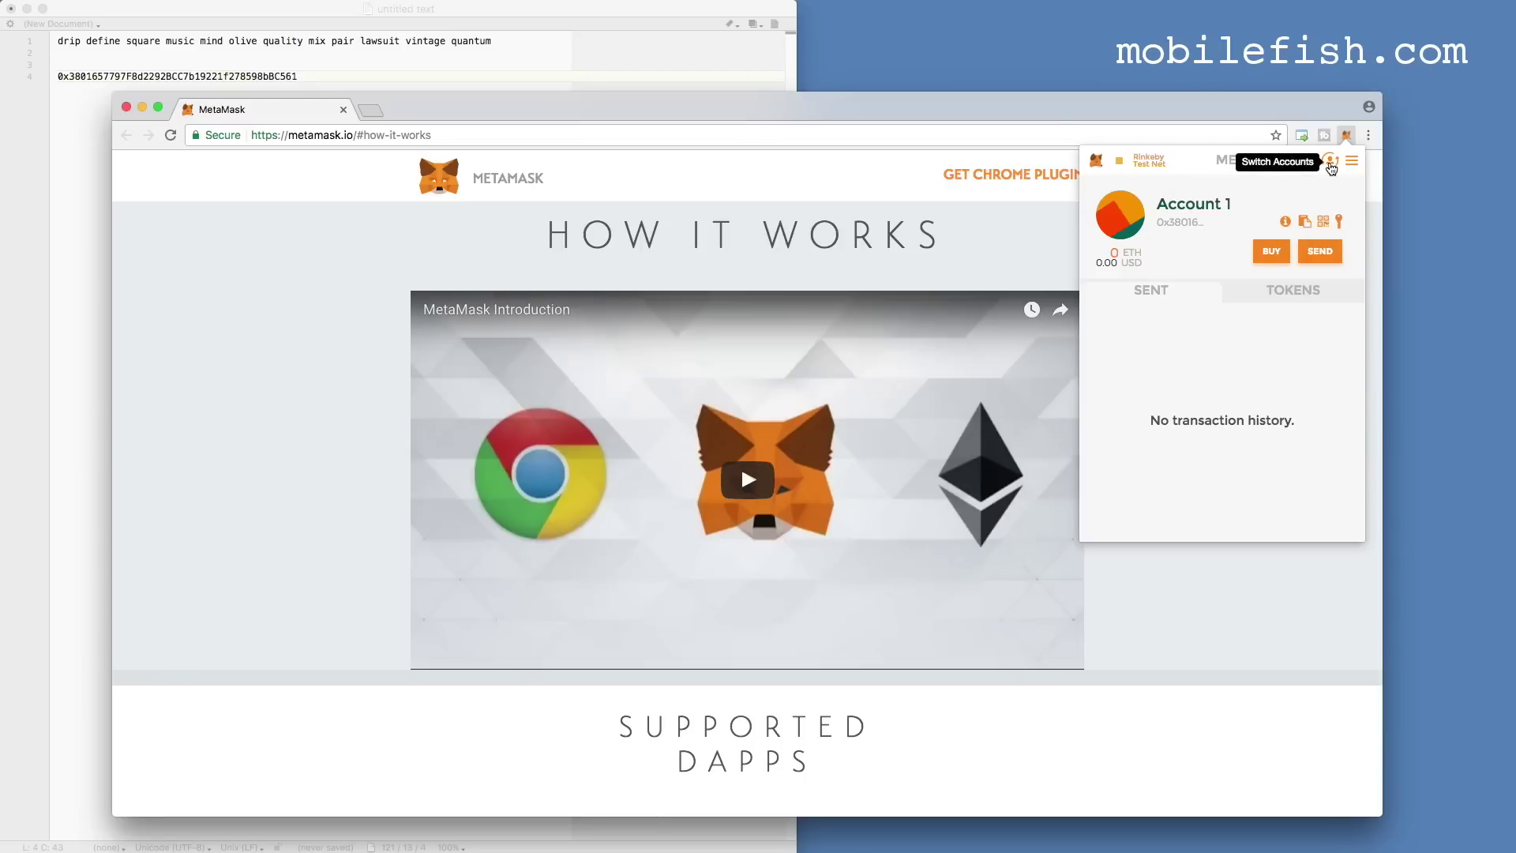
Add nine new accounts, Account 2 through Account 10, to the wallet.
left_click(1331, 163)
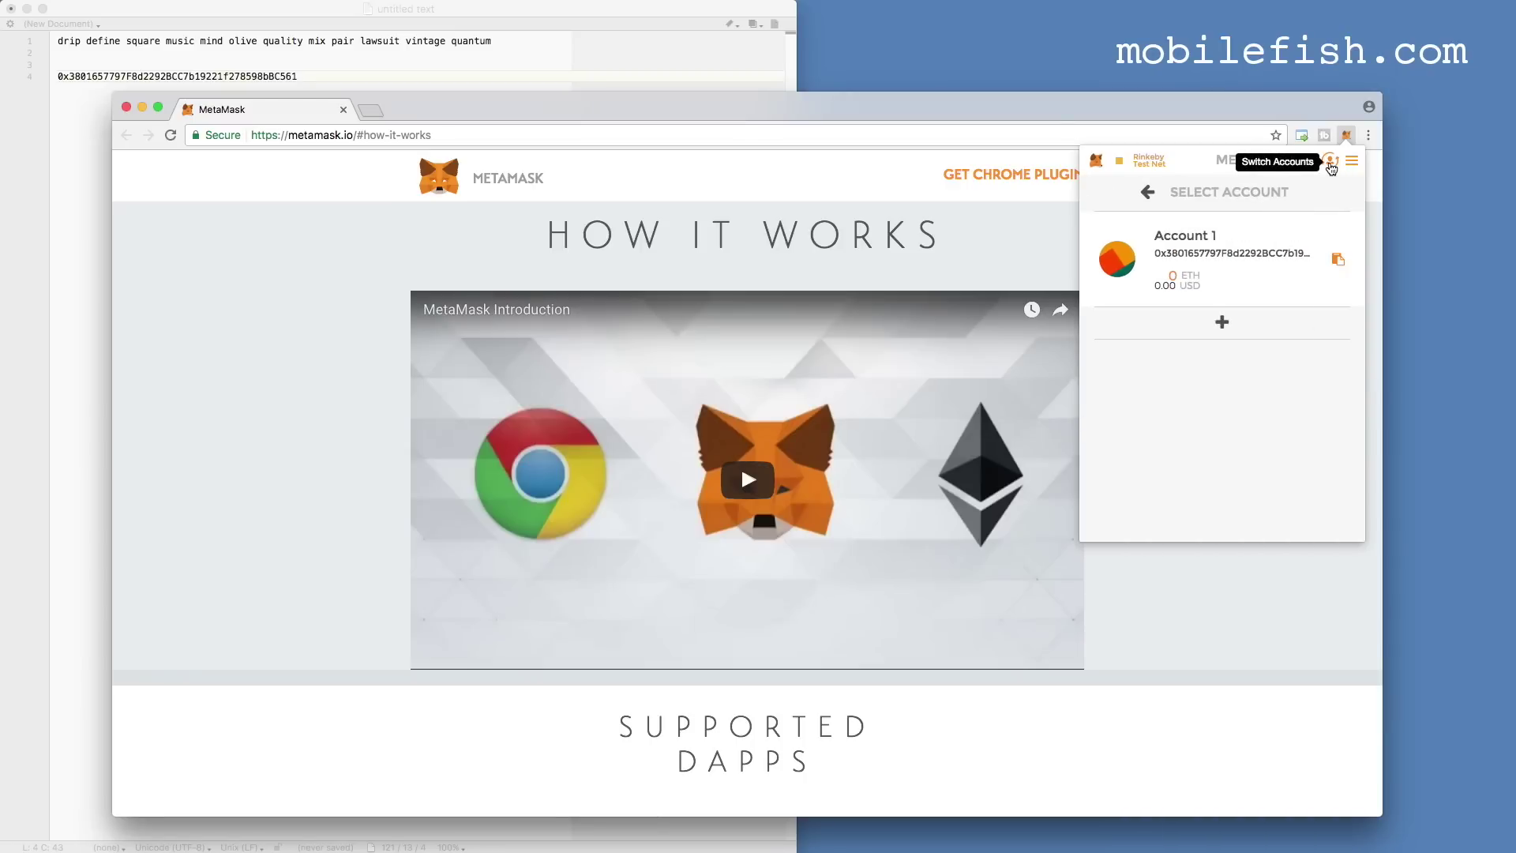
left_click(1223, 323)
left_click(1223, 422)
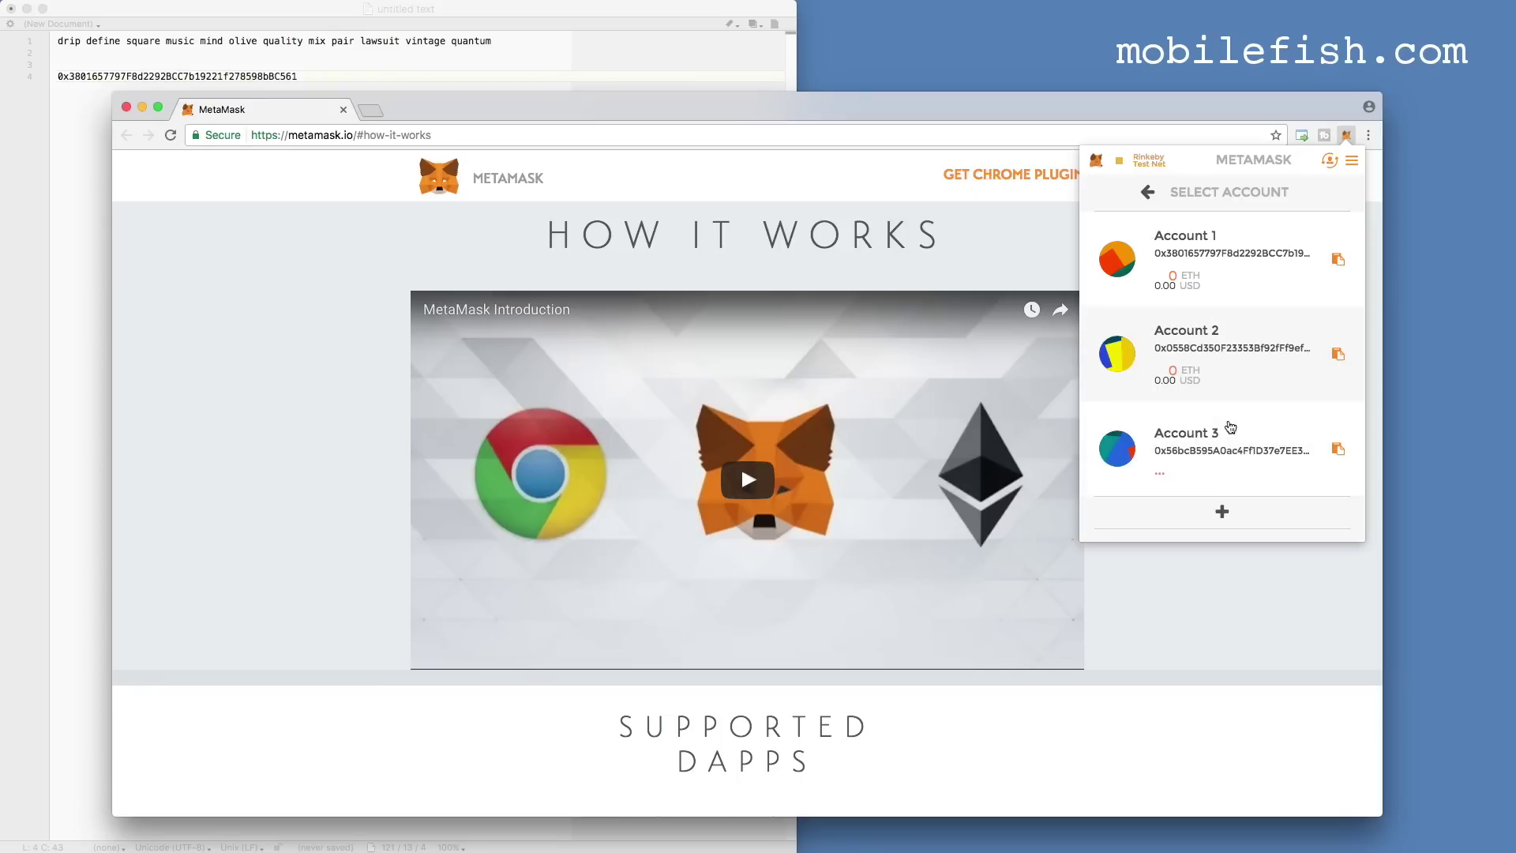
left_click(1222, 506)
left_click(1230, 511)
left_click(1233, 513)
left_click(1240, 509)
left_click(1238, 507)
left_click(1230, 512)
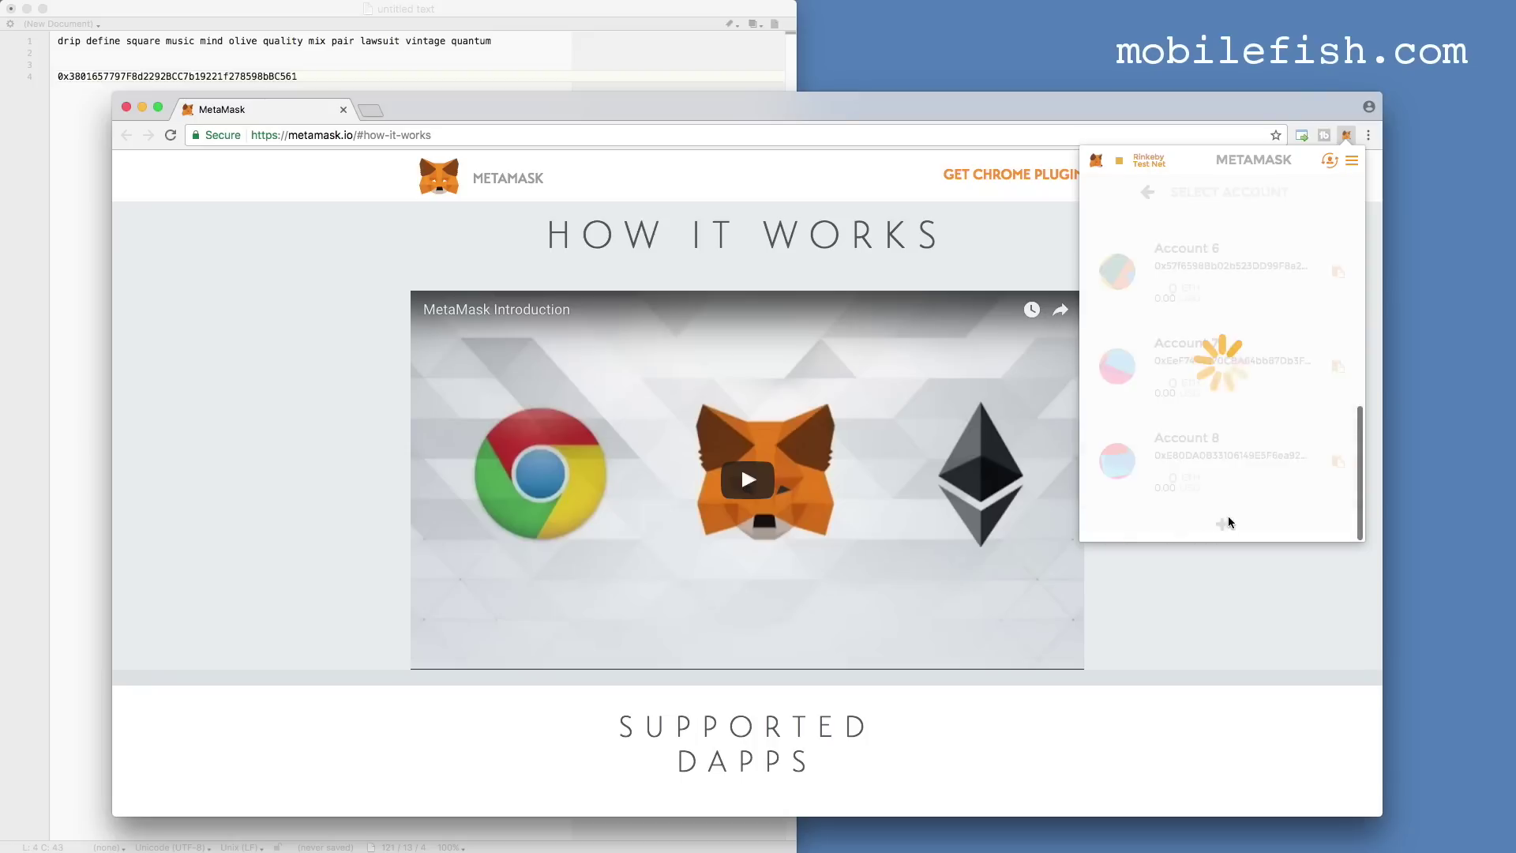
left_click(1226, 509)
Add Account 2's address on the next line of the text document.
scroll(1232, 482, "up", 10)
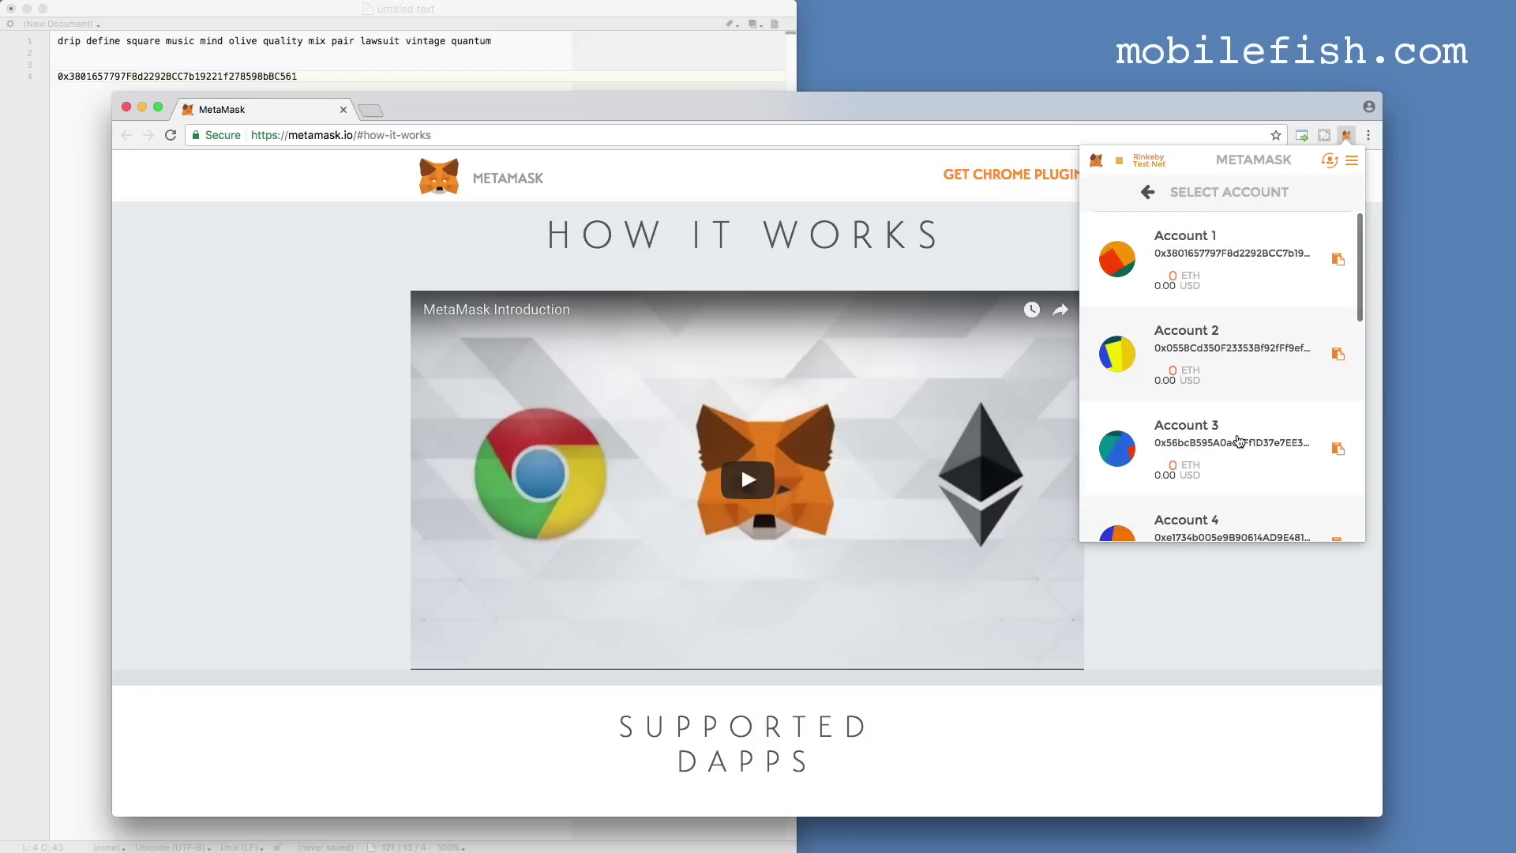
scroll(1238, 441, "down", 7)
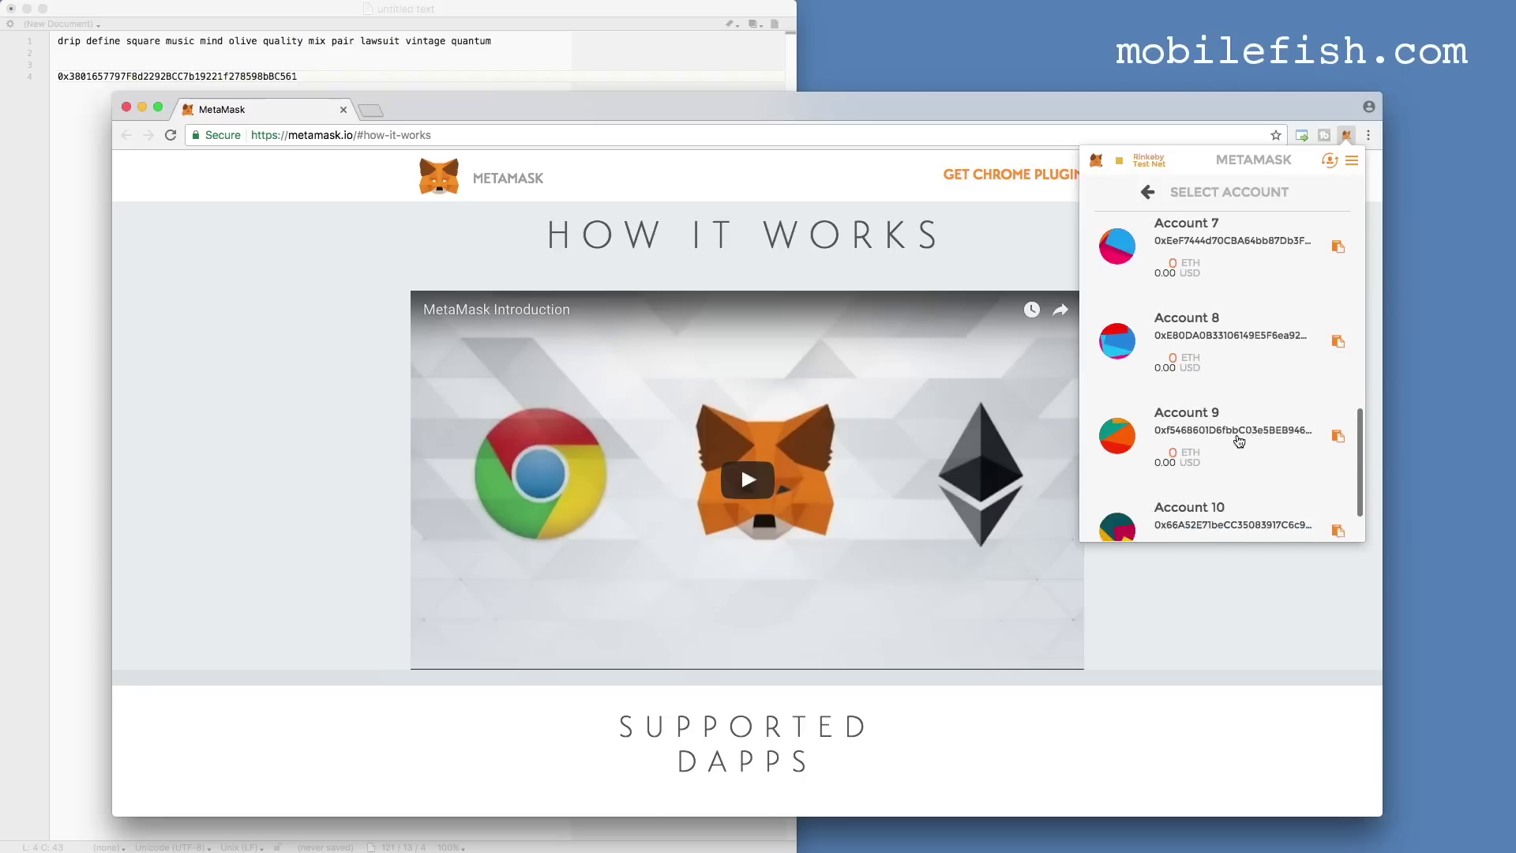
scroll(1239, 441, "down", 2)
scroll(1239, 440, "up", 10)
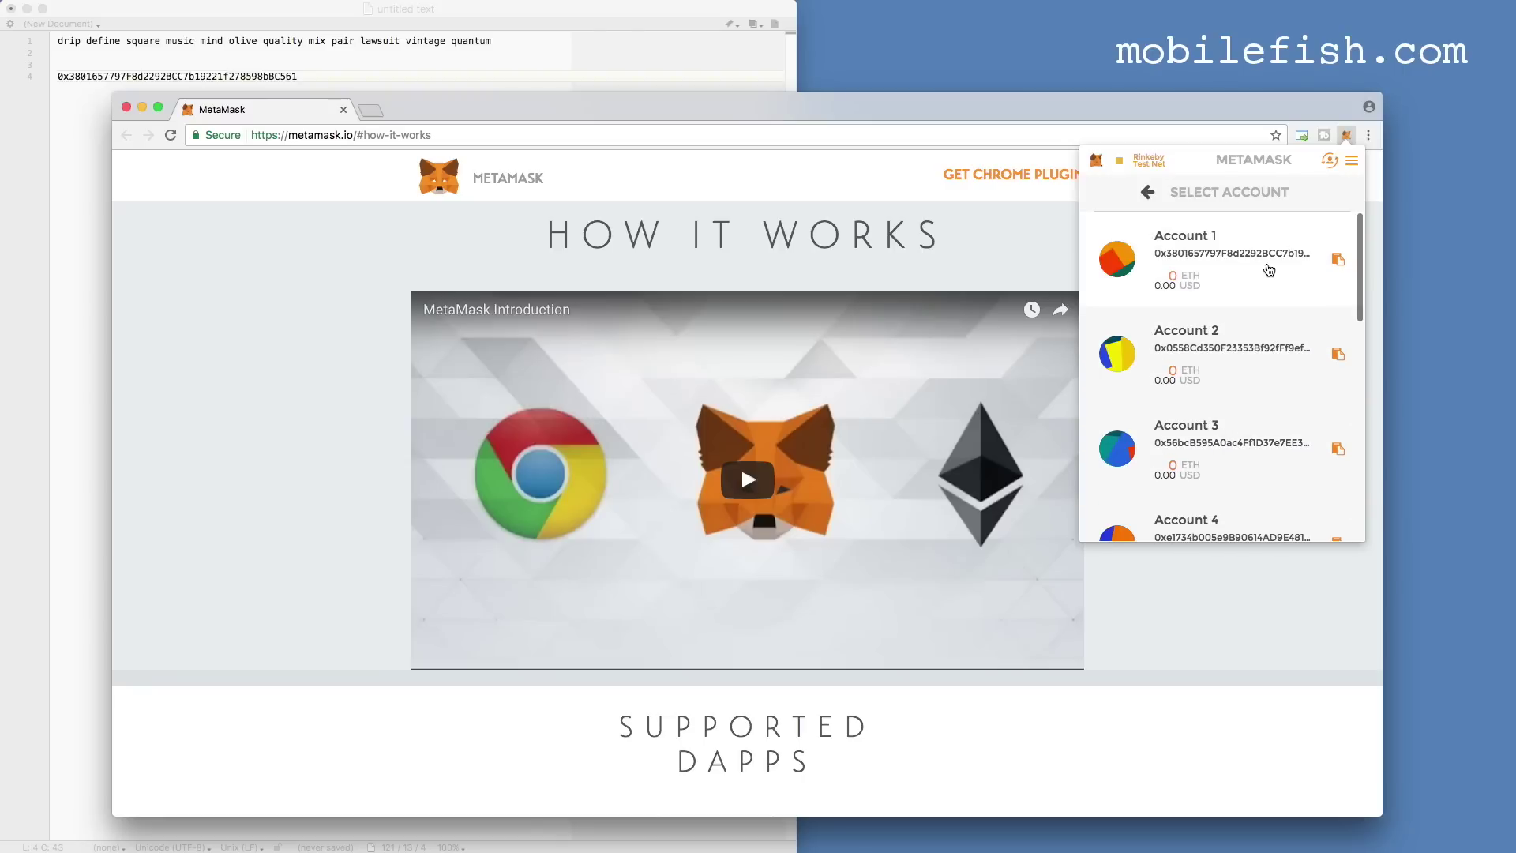
left_click(1338, 353)
left_click(319, 74)
key("Return")
key("super+v")
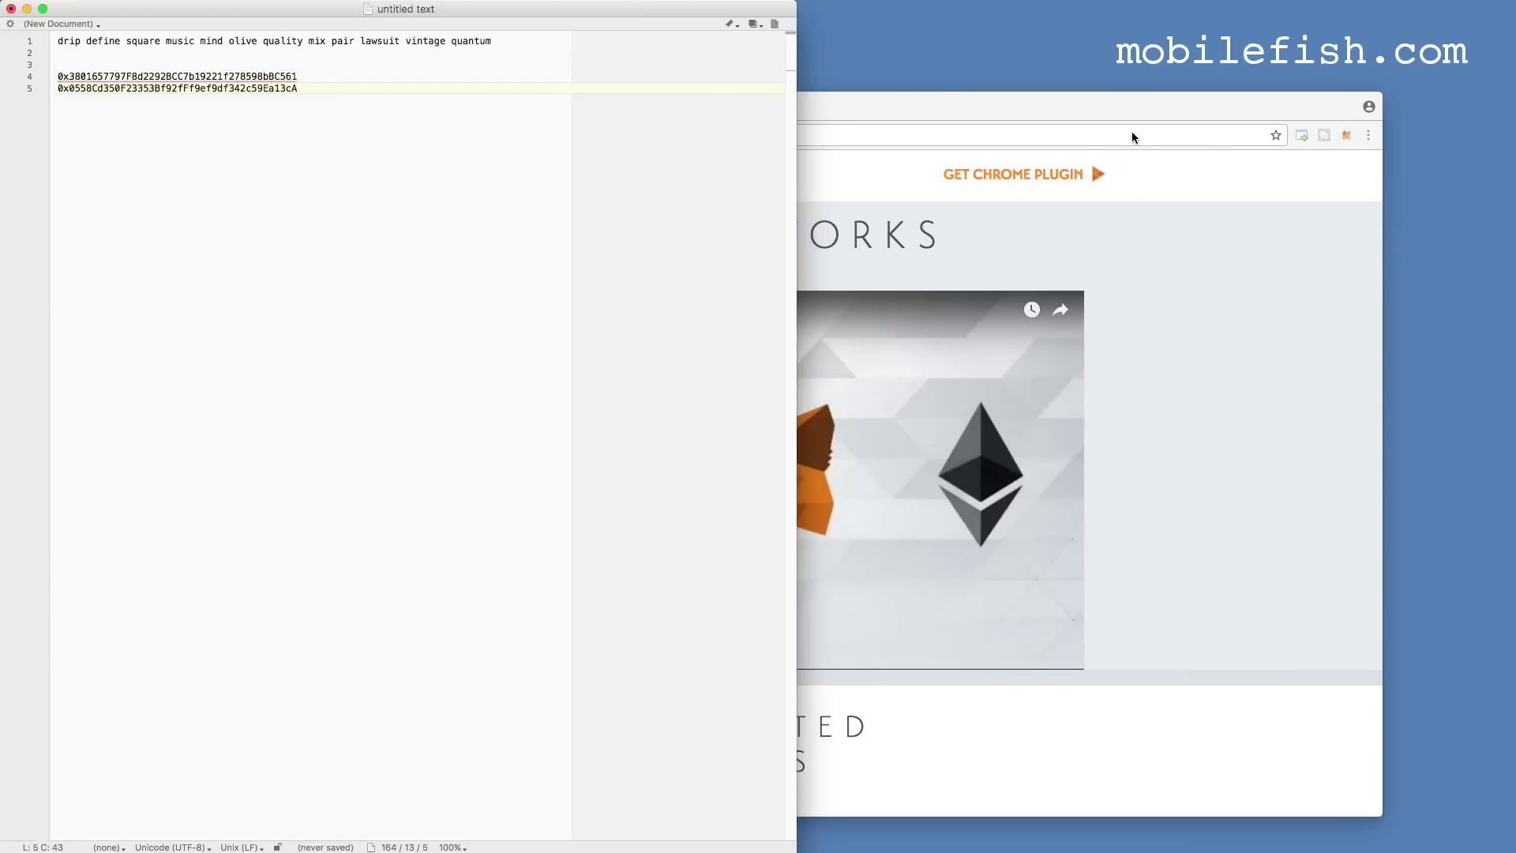
left_click(1350, 136)
Copy the remaining account addresses into the notes, one per line.
left_click(1160, 332)
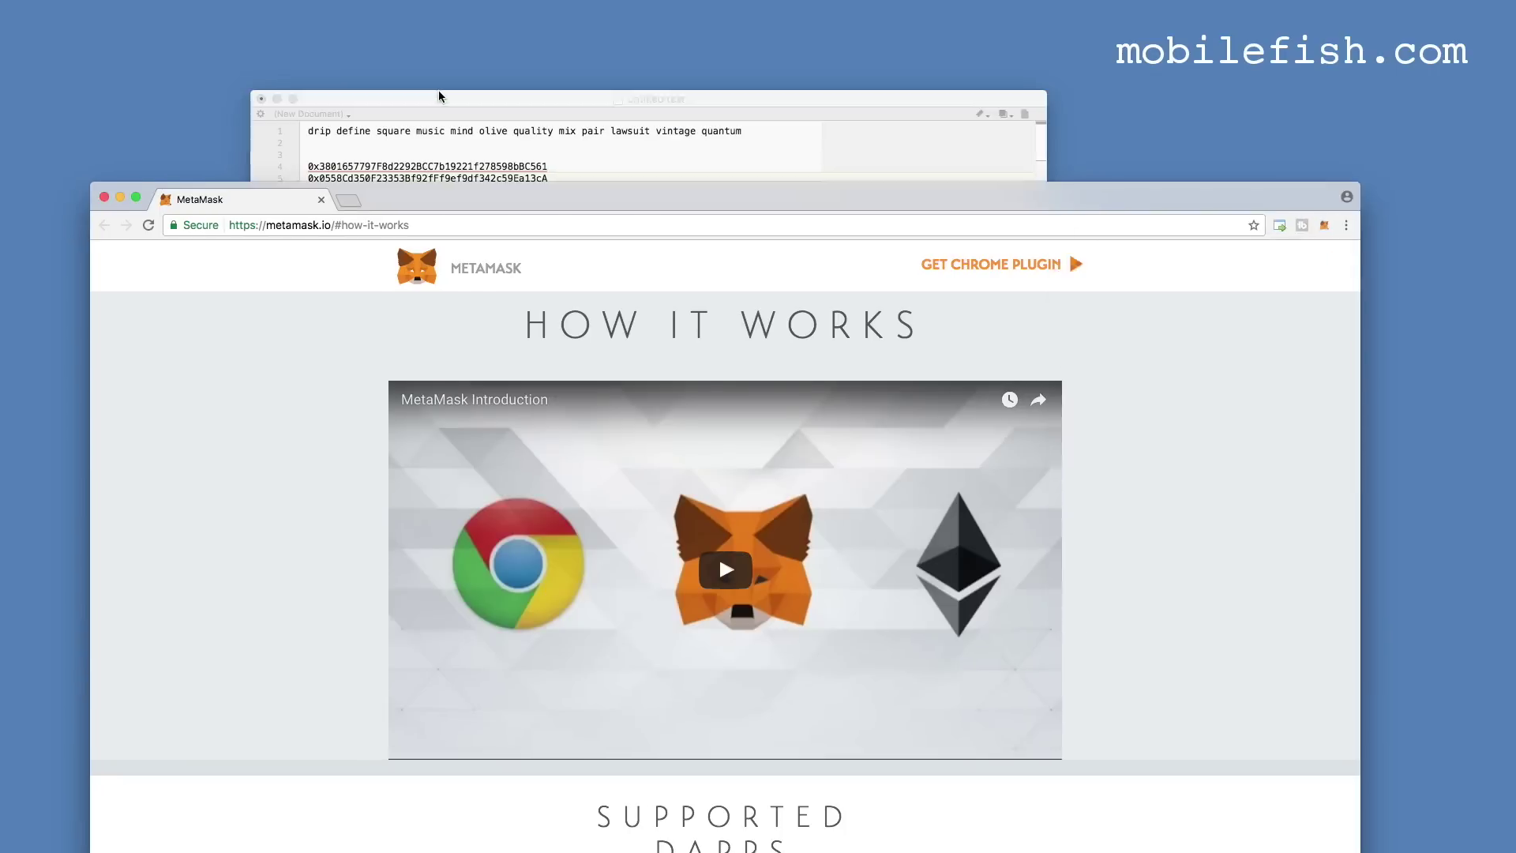
left_click(1325, 225)
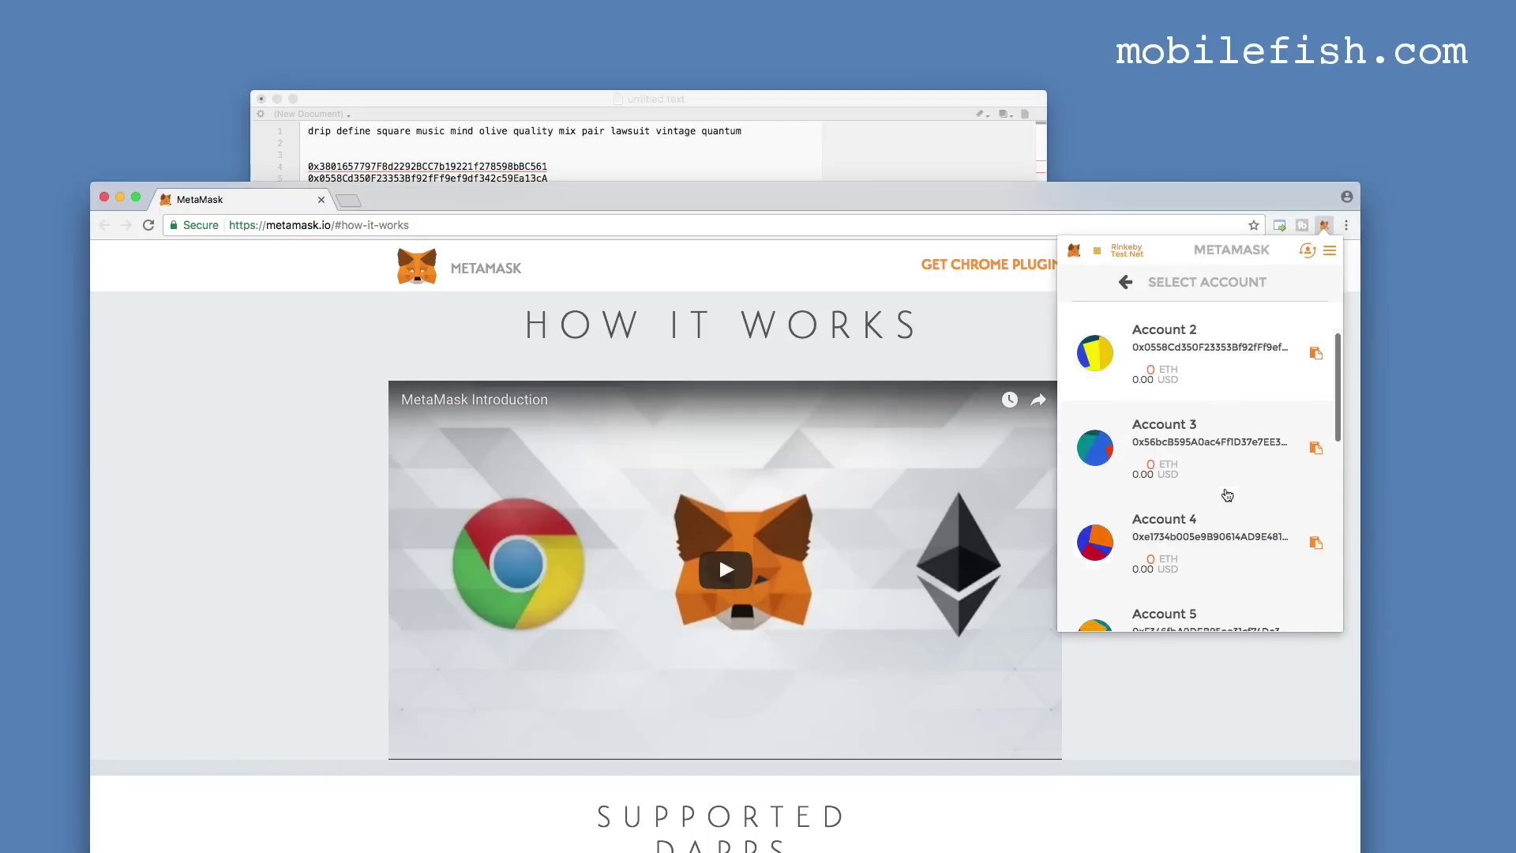
key("super+v")
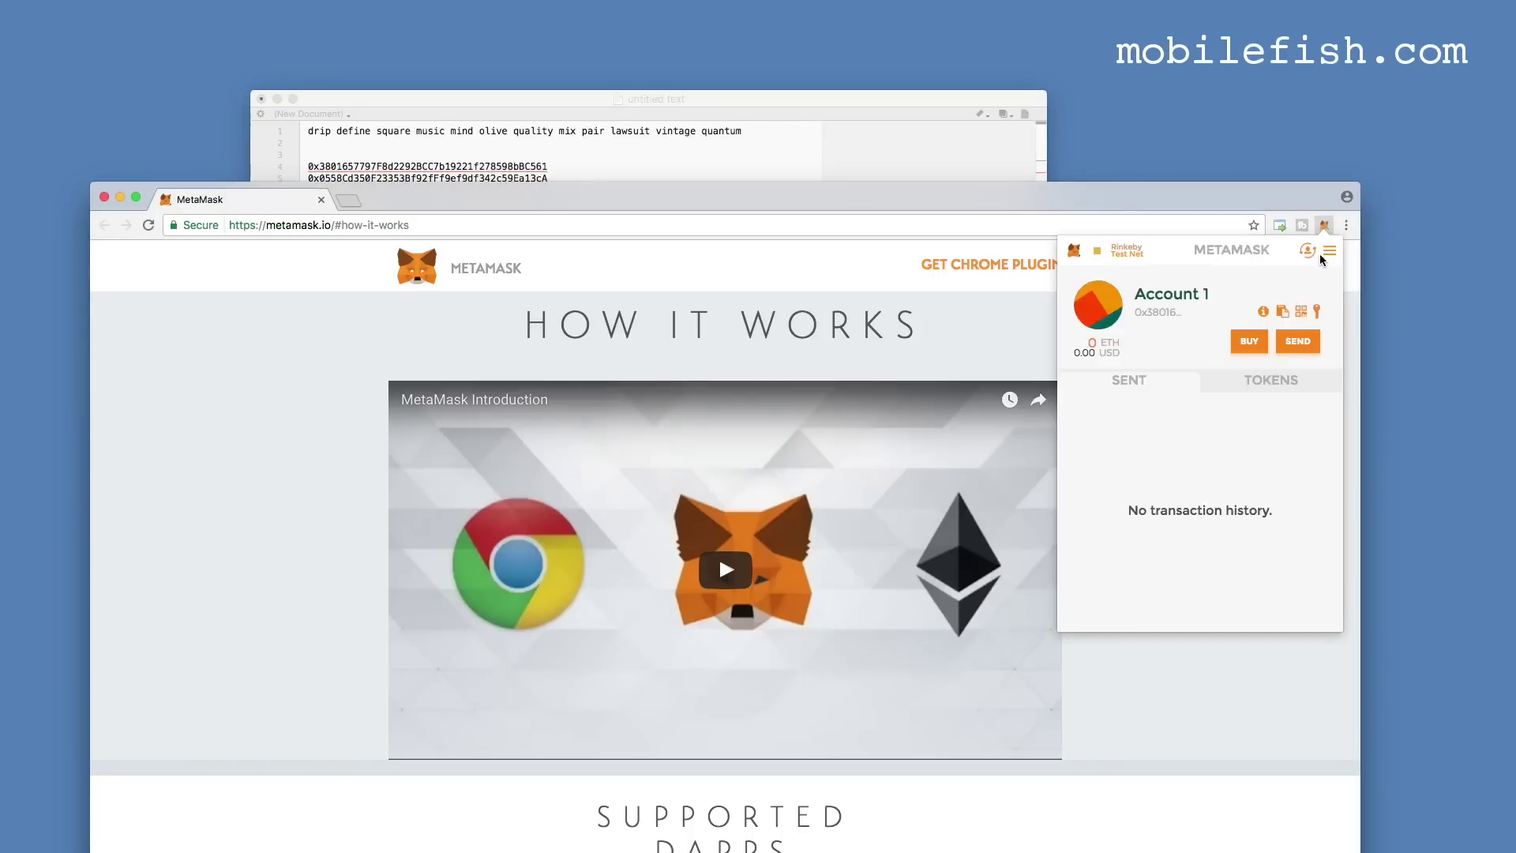
left_click(1311, 254)
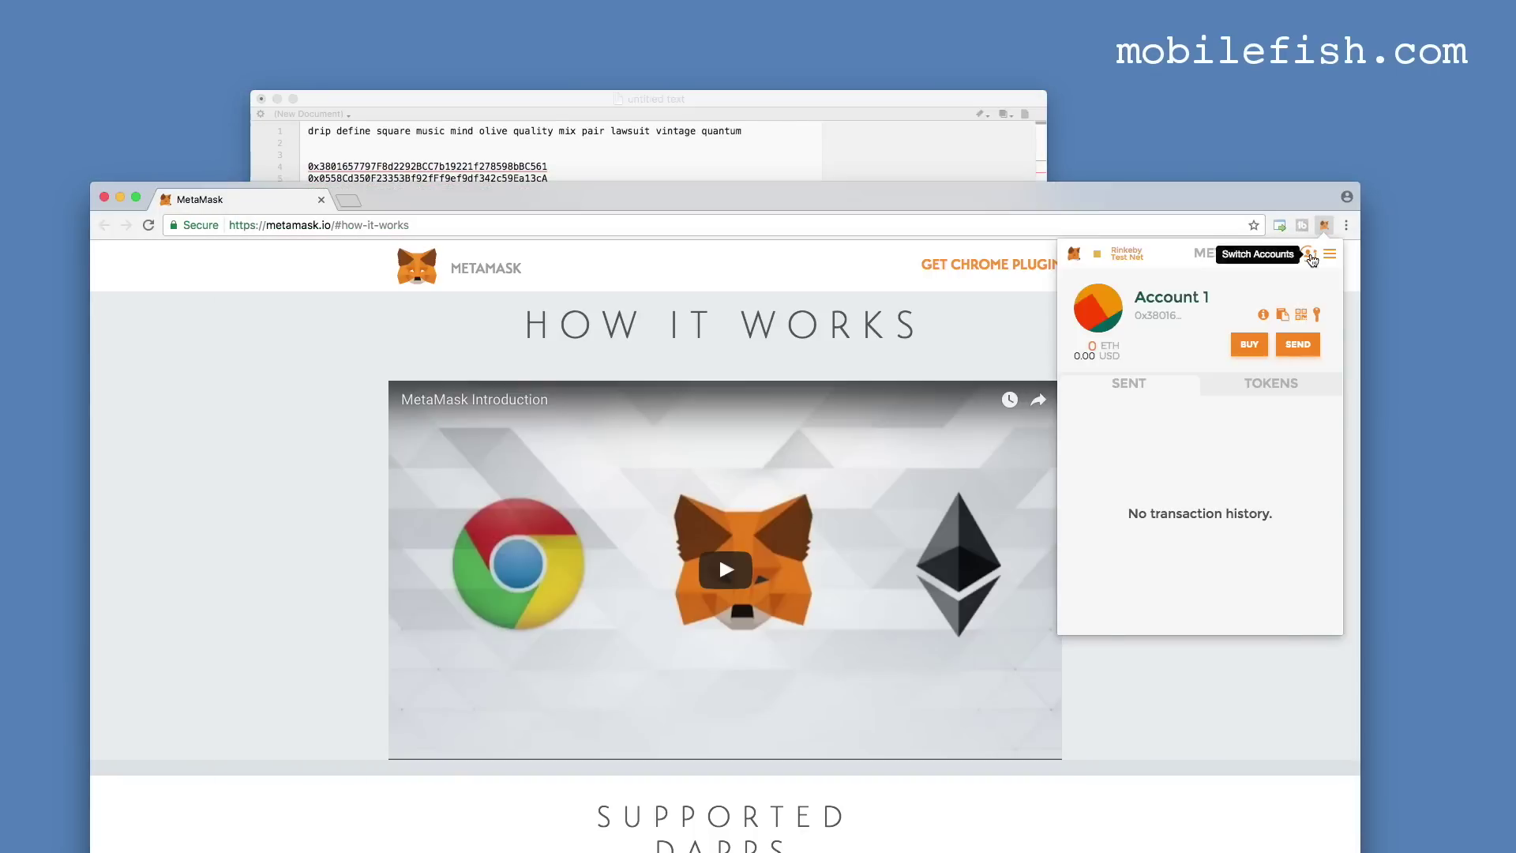
left_click(1311, 254)
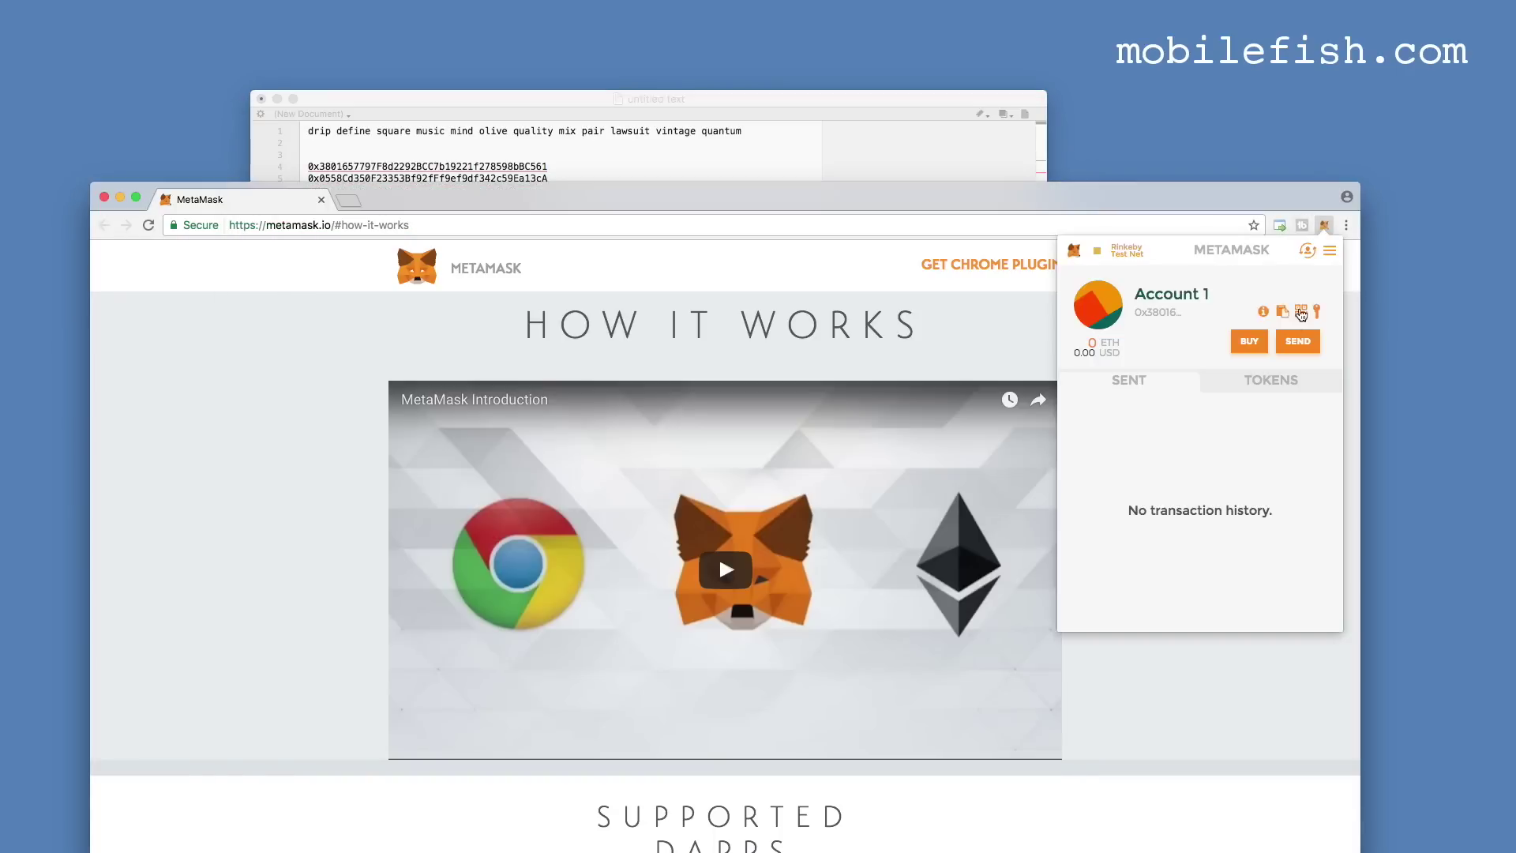
left_click(1311, 254)
scroll(1200, 506, "down", 3)
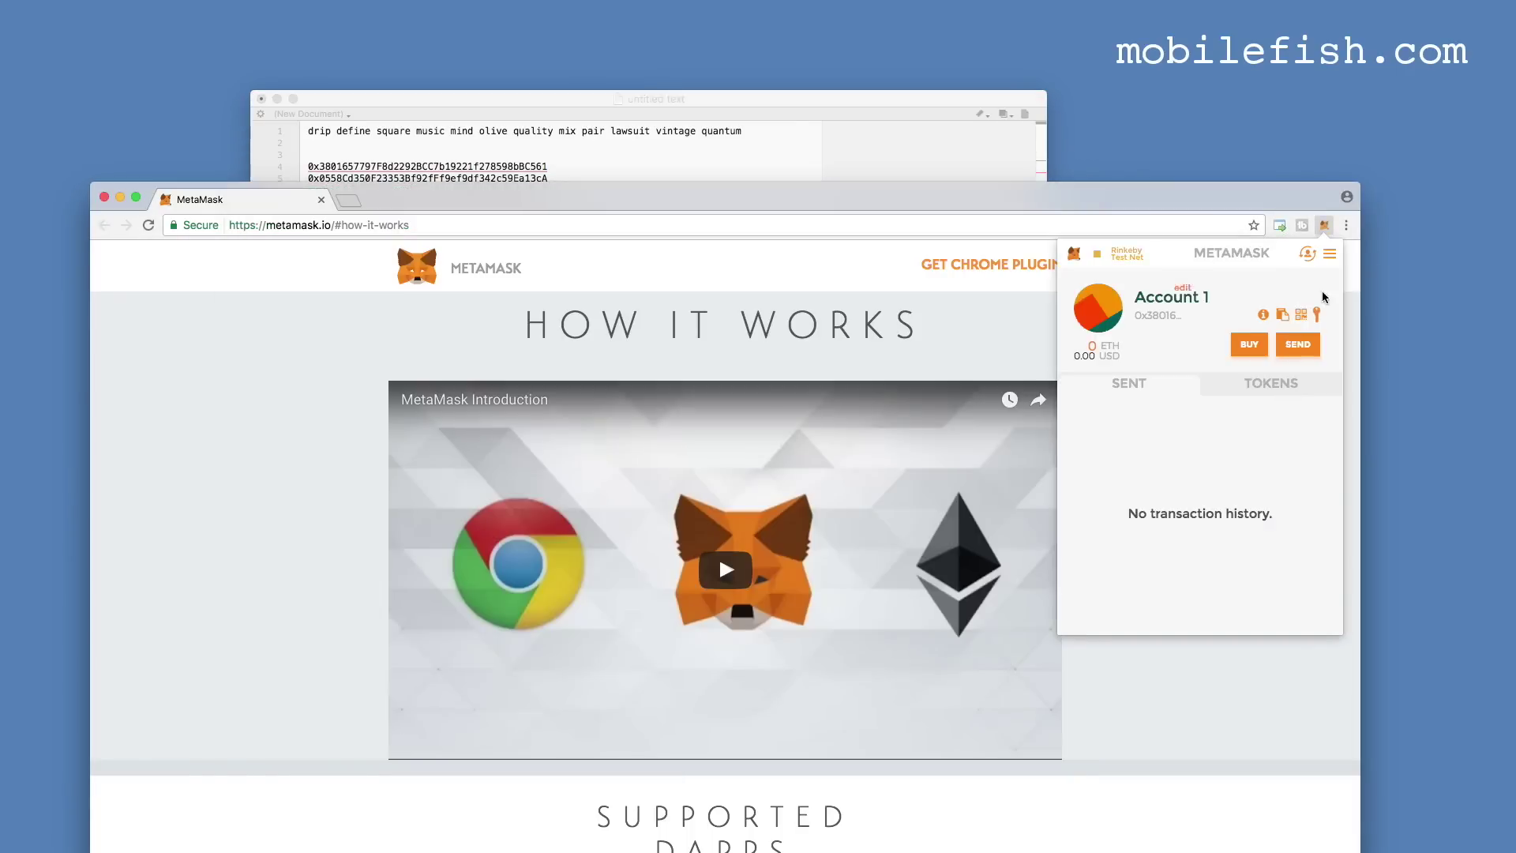
left_click(1311, 254)
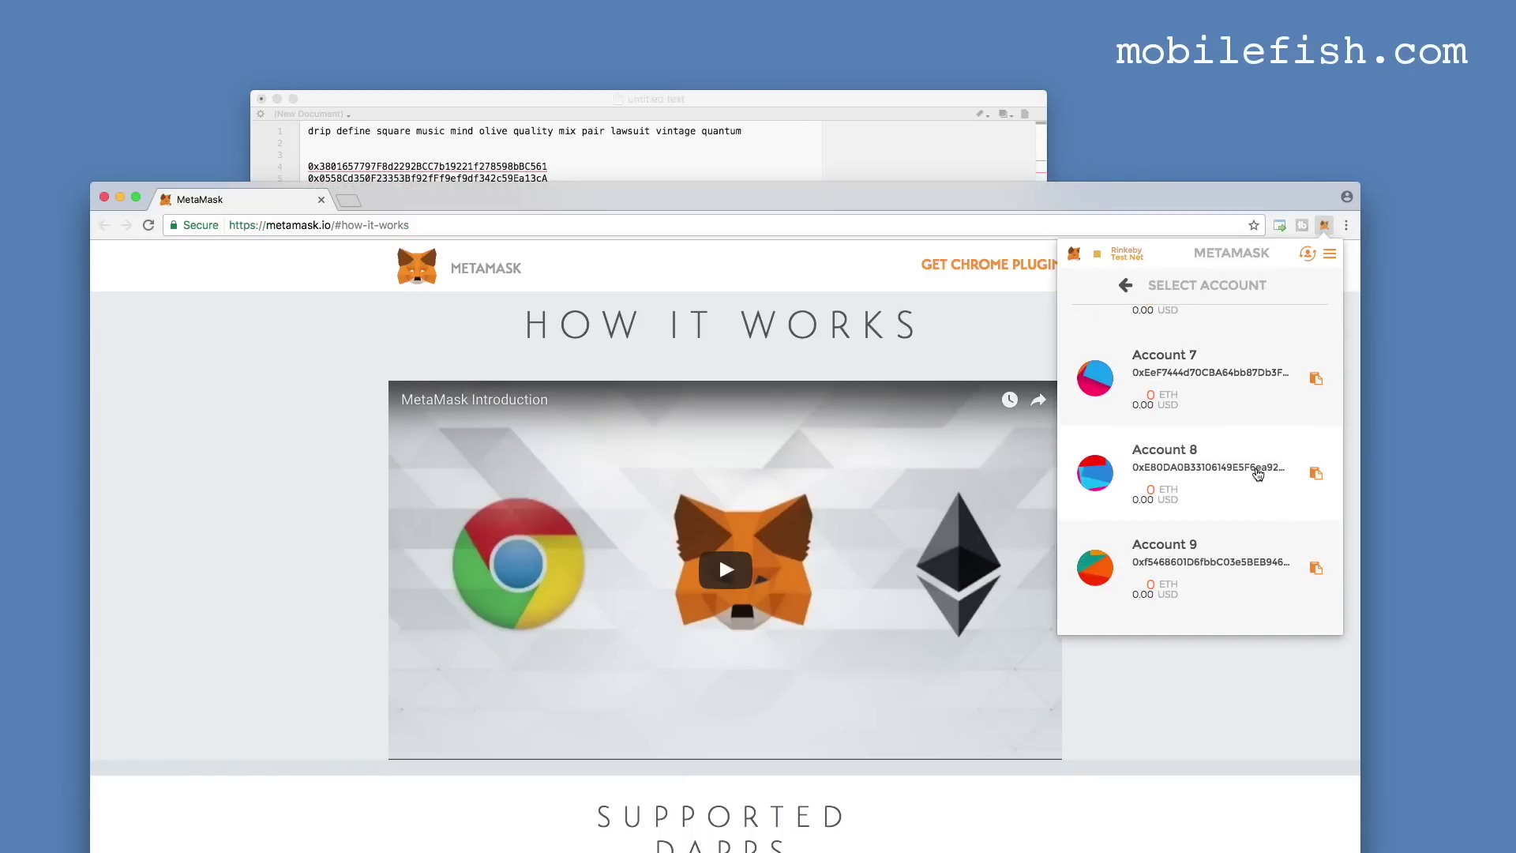
scroll(1259, 515, "up", 1)
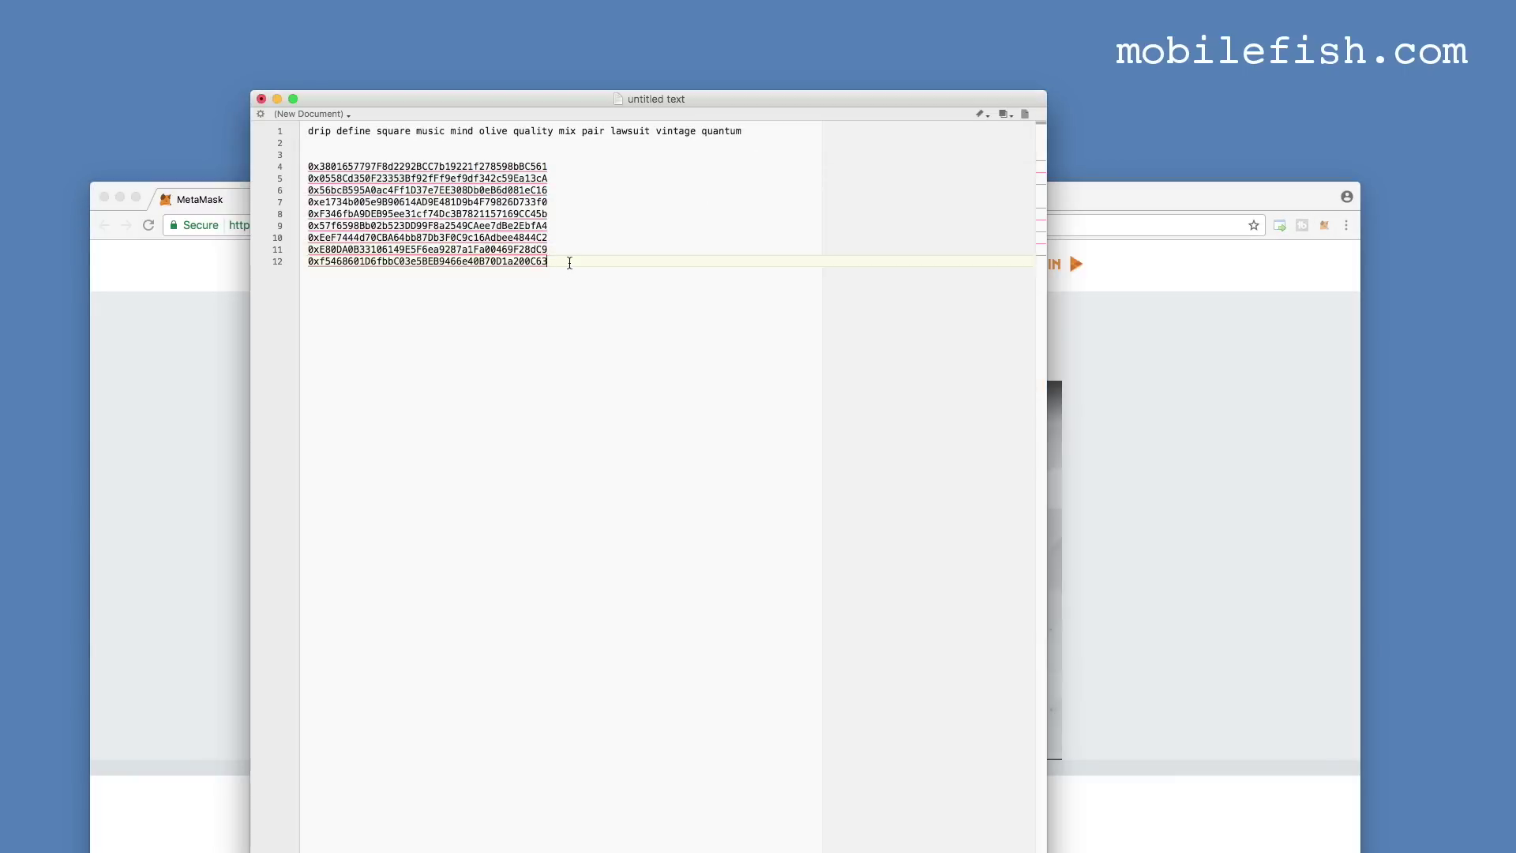
left_click(1117, 305)
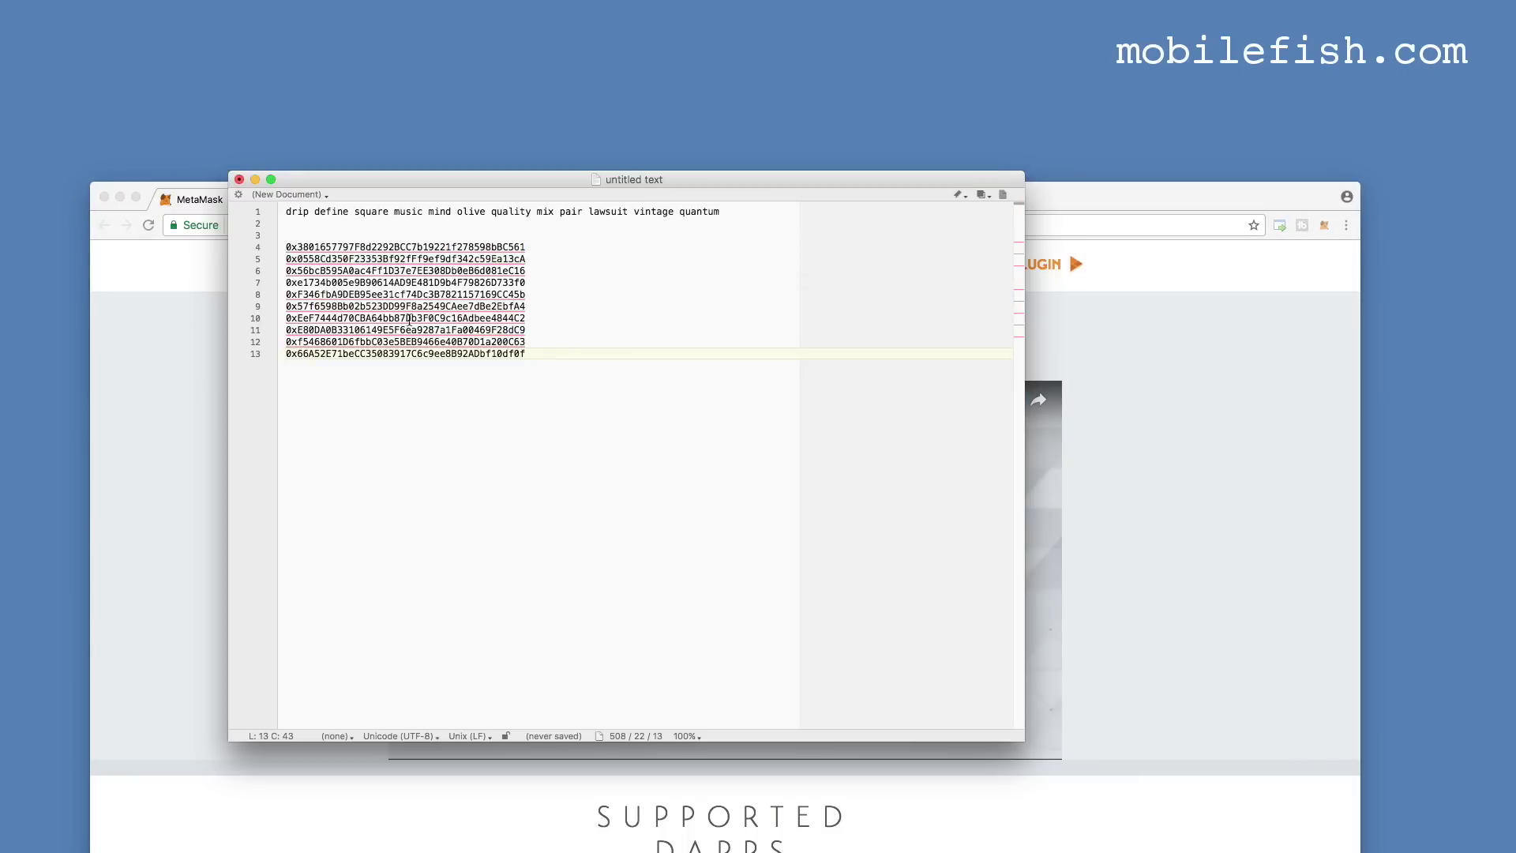
left_click(1329, 167)
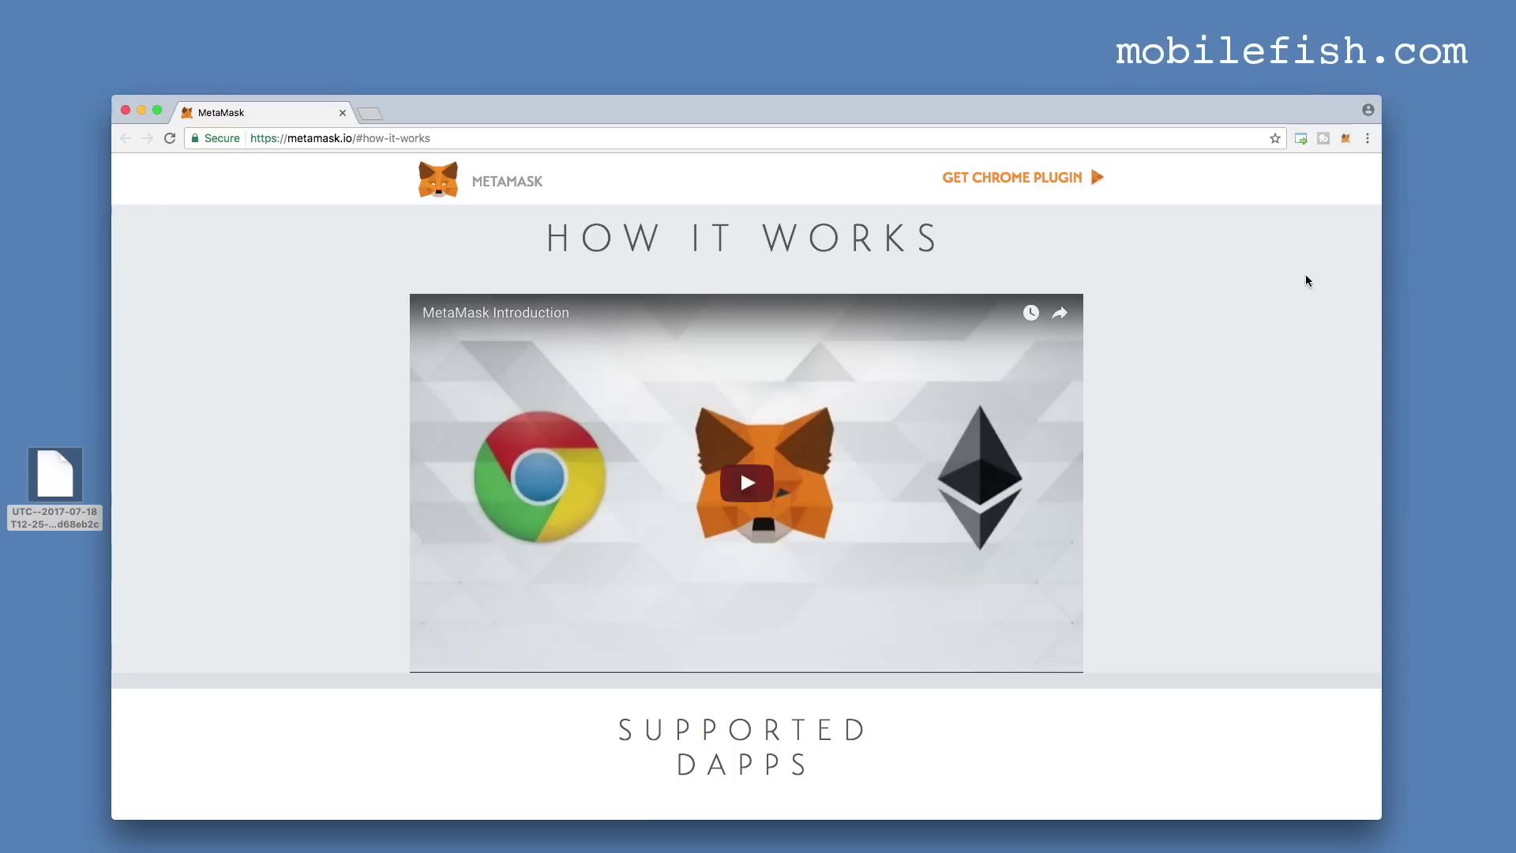
Start a JSON File account import and select the UTC keystore file.
left_click(1346, 139)
left_click(1350, 164)
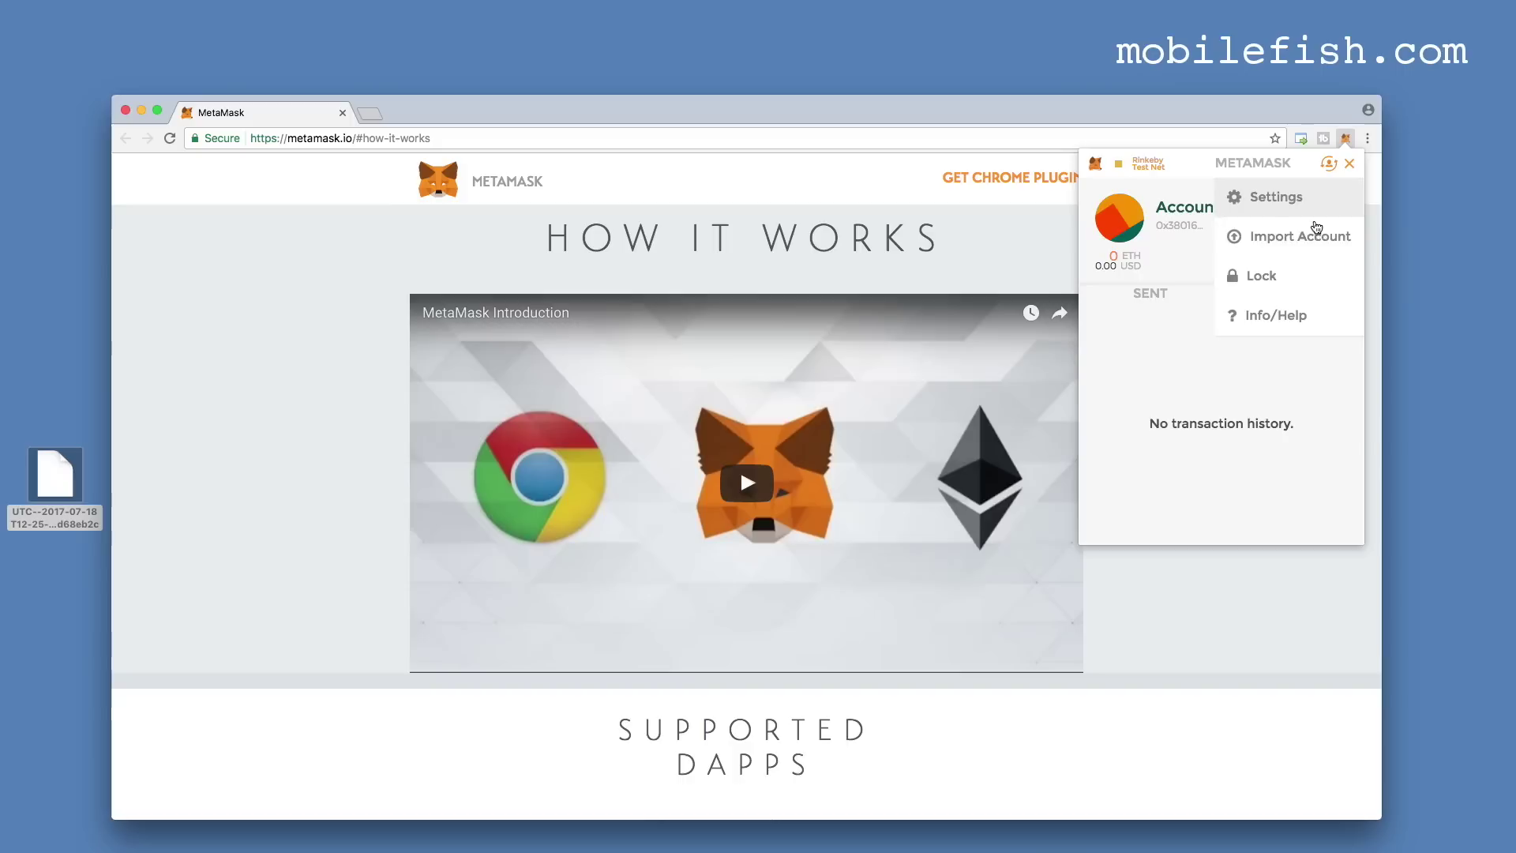
left_click(1302, 237)
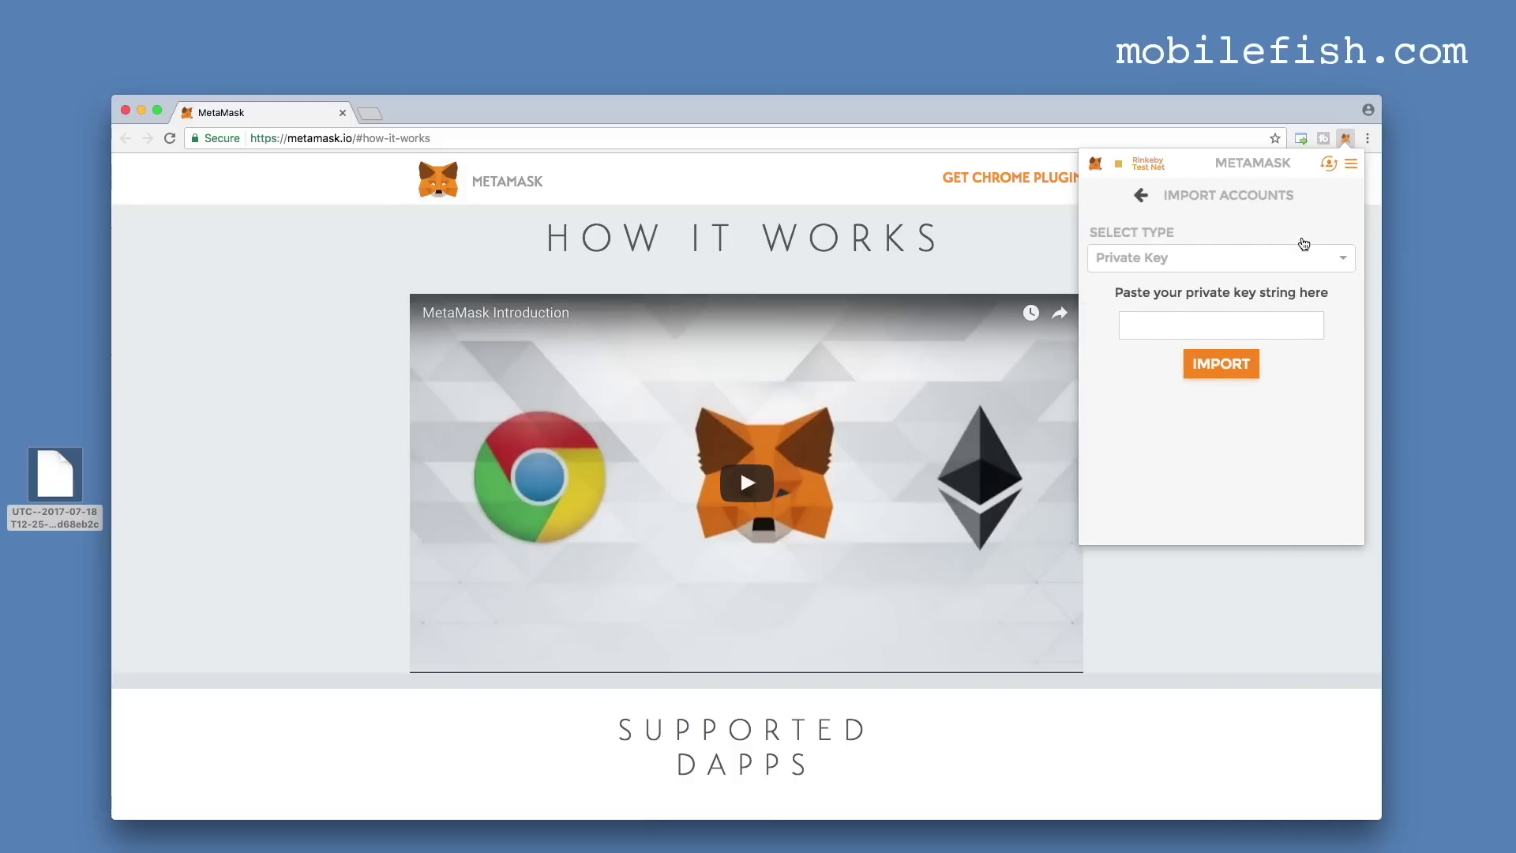
left_click(1201, 261)
left_click(1128, 320)
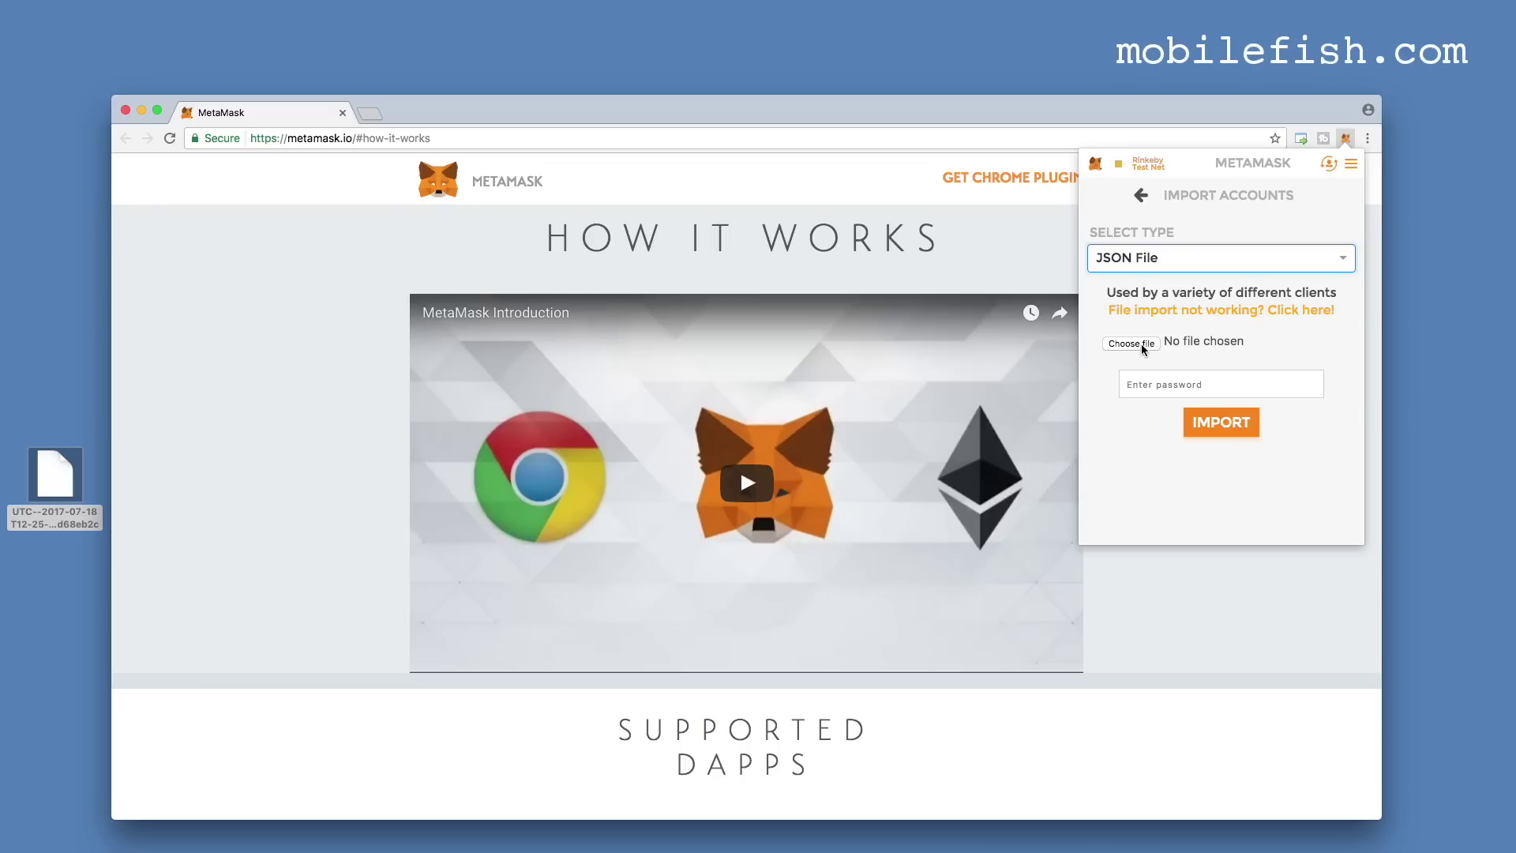
left_click(1142, 345)
left_click(1243, 199)
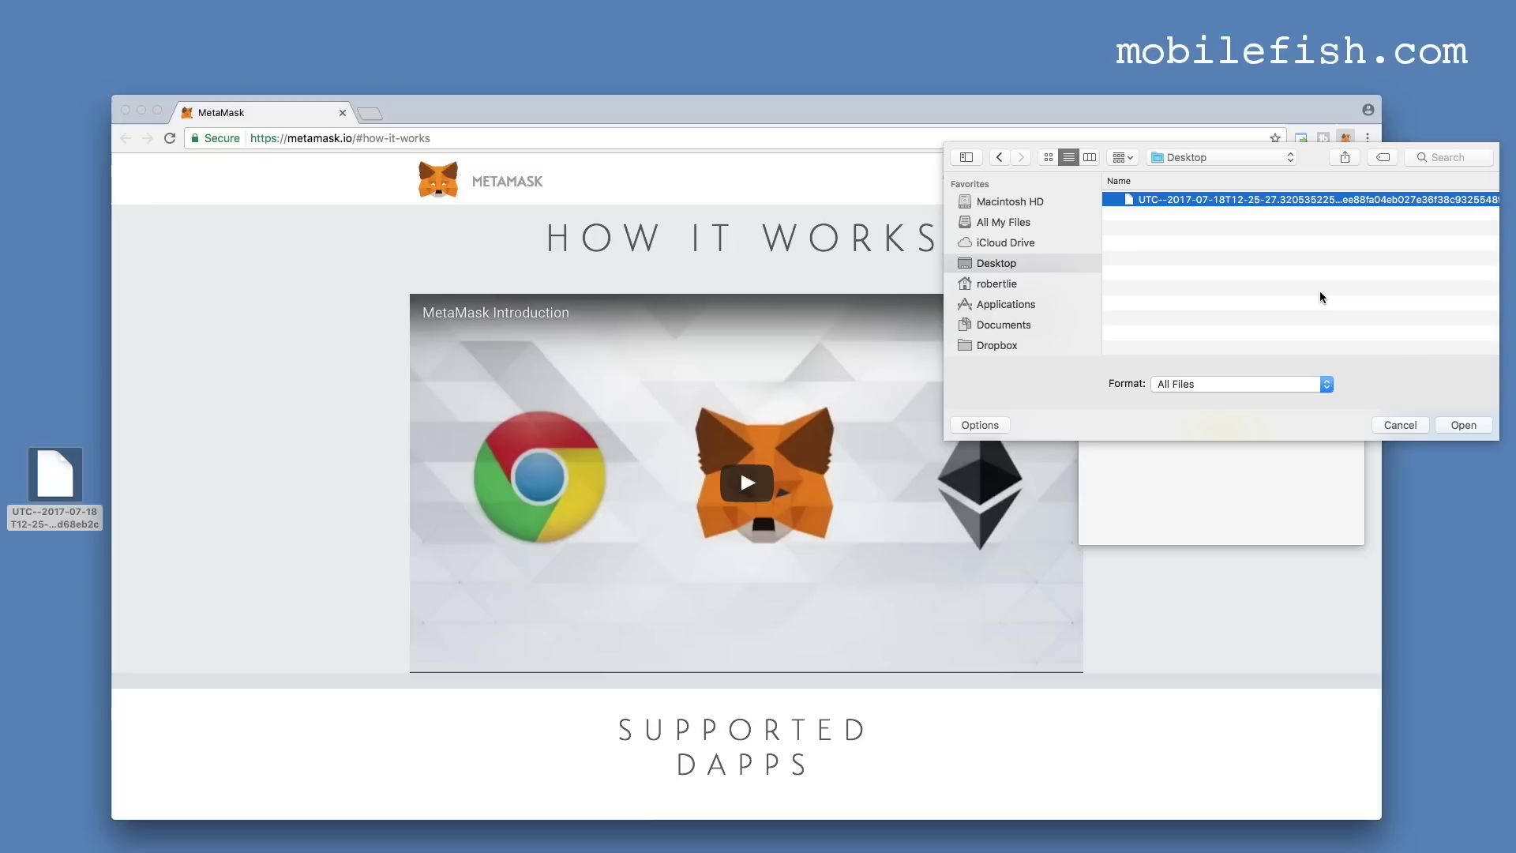
left_click(1473, 434)
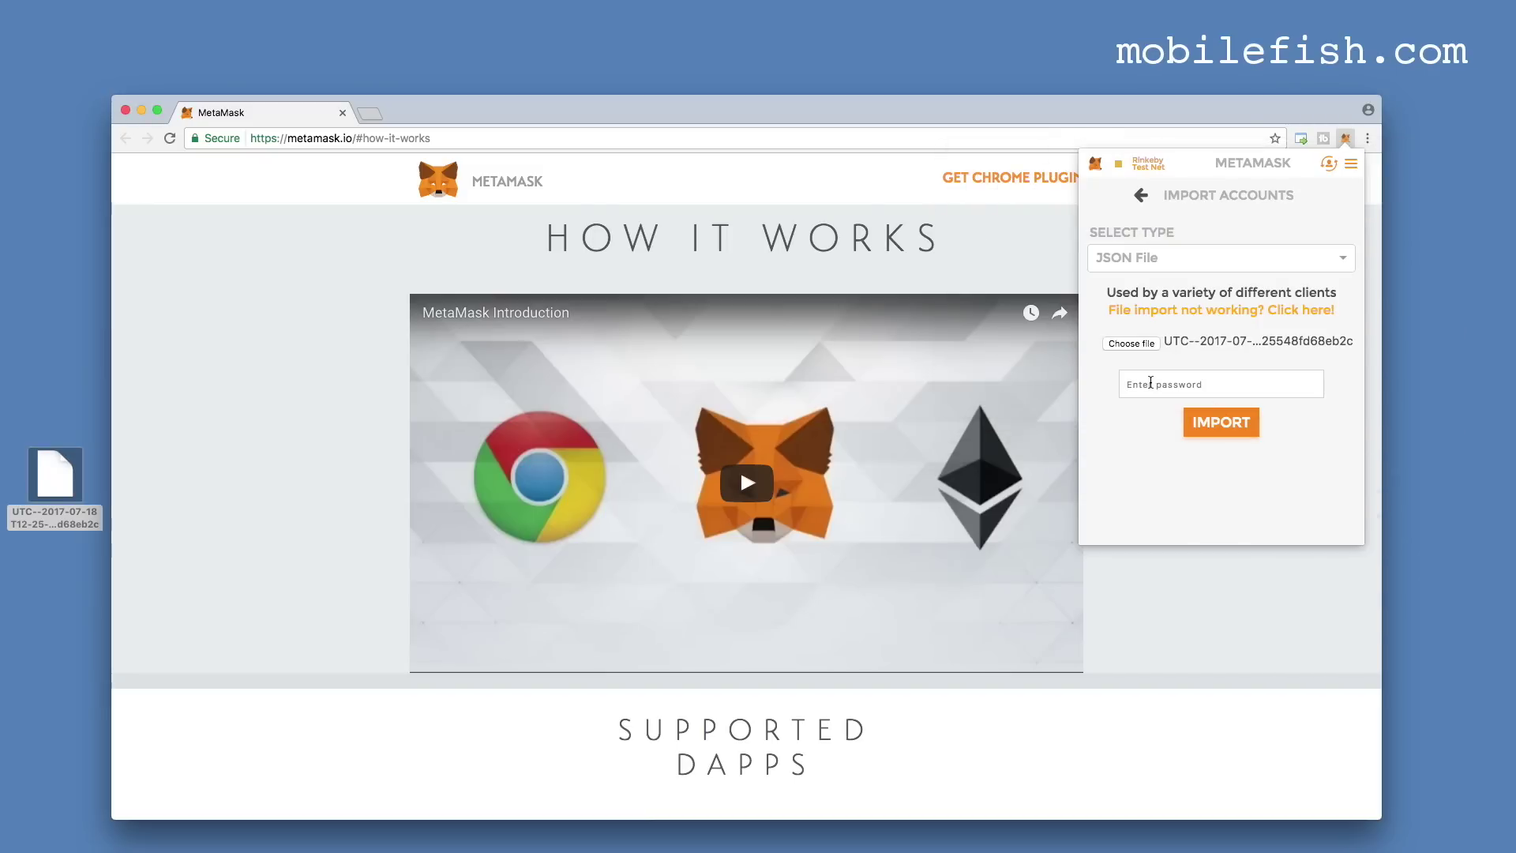
Enter the keystore password, import it as Account 11, and begin renaming it MyImport1.
left_click(1151, 383)
type("password1")
left_click(1240, 440)
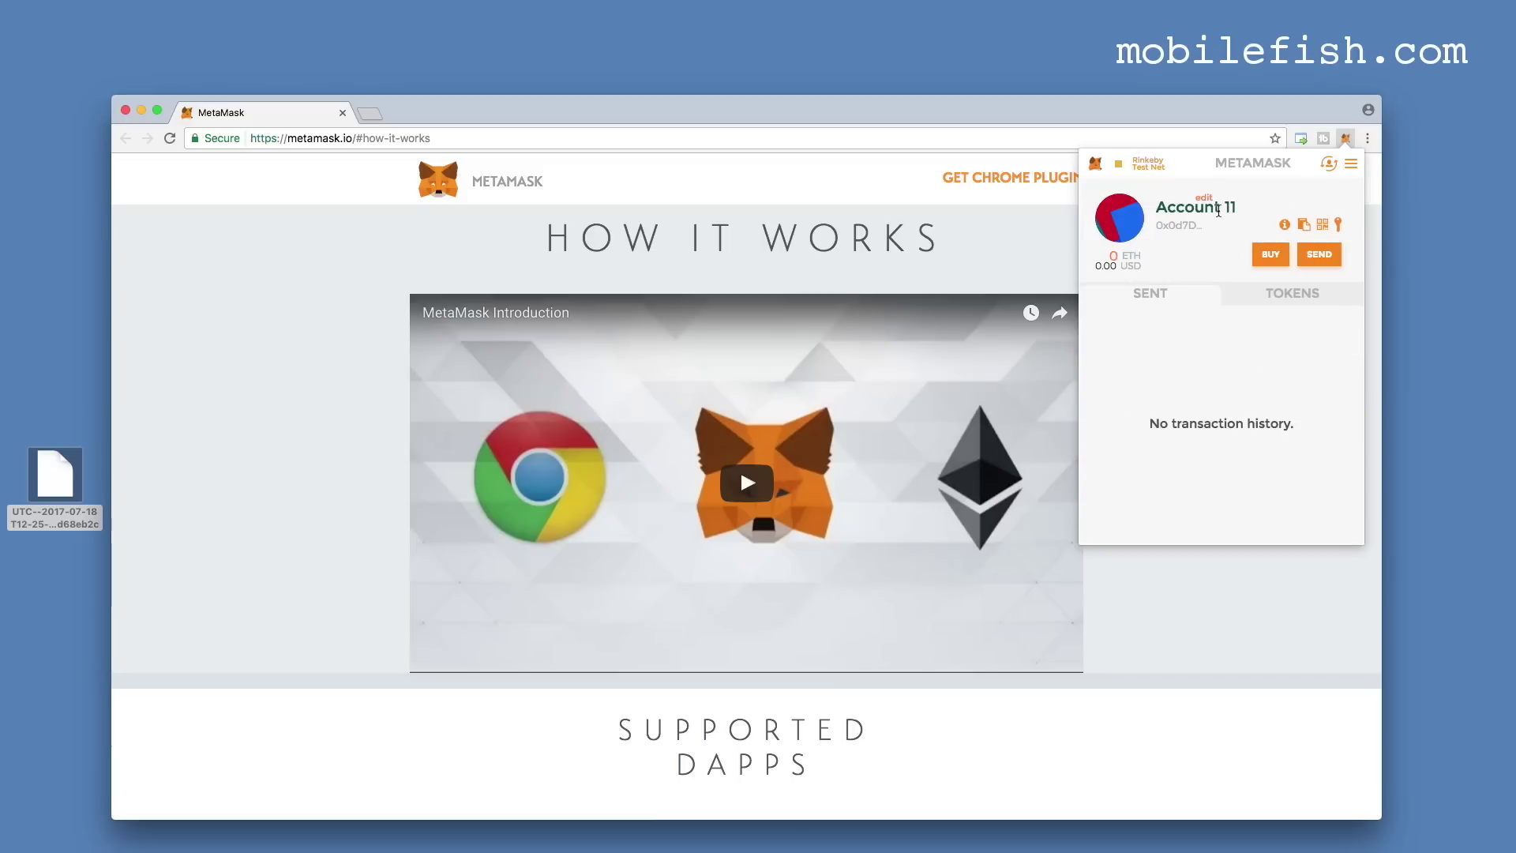
left_click(1219, 211)
type("MyImpr")
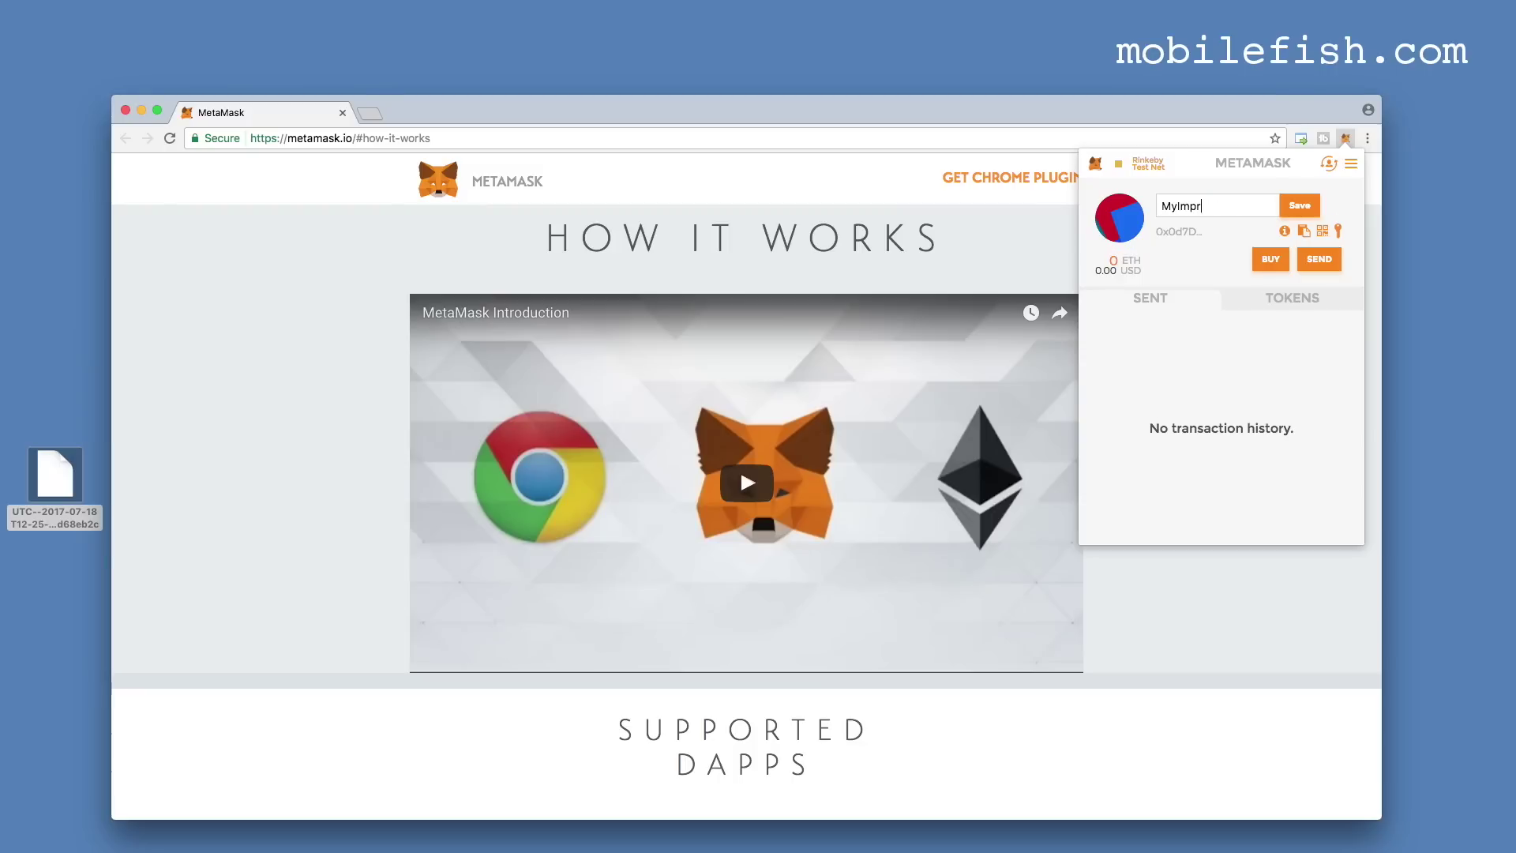
type("ort1")
Save the name MyImport1, then copy the private key from line 19 of readme.txt.
left_click(1309, 207)
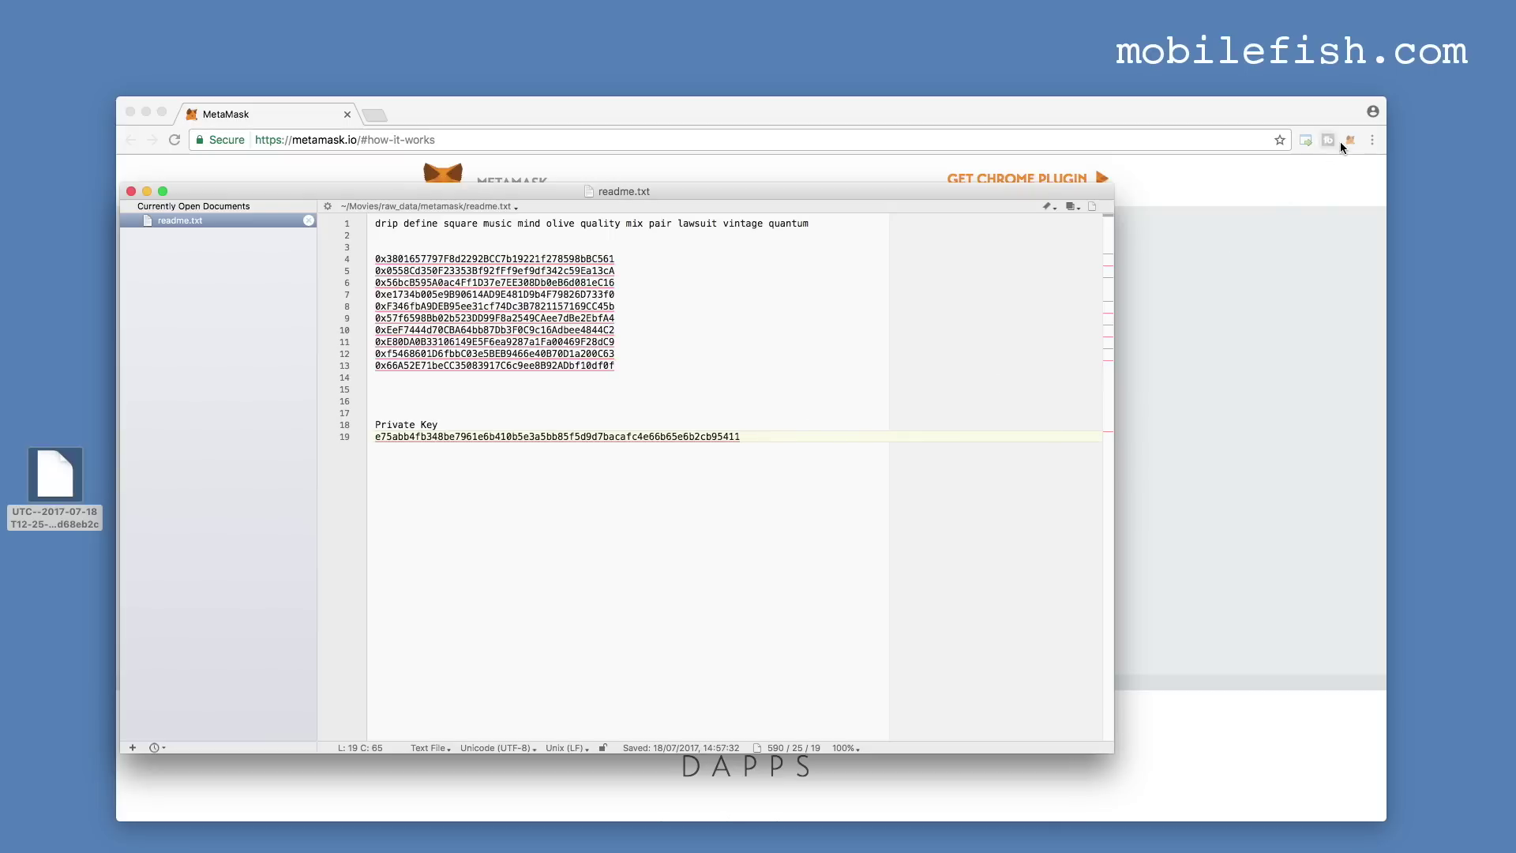
left_click_drag(806, 436, 361, 434)
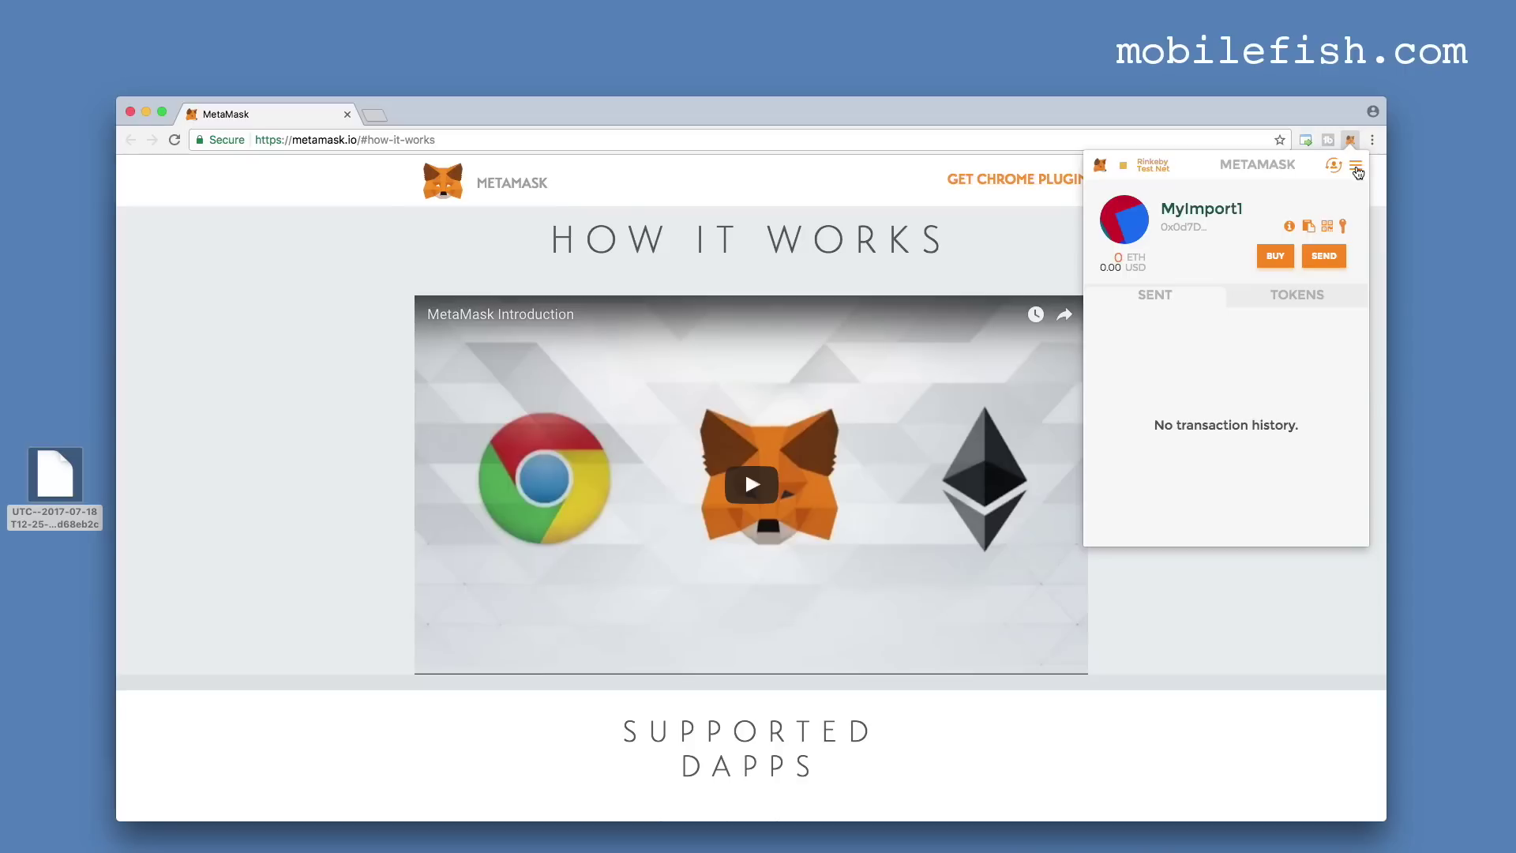
left_click(1358, 171)
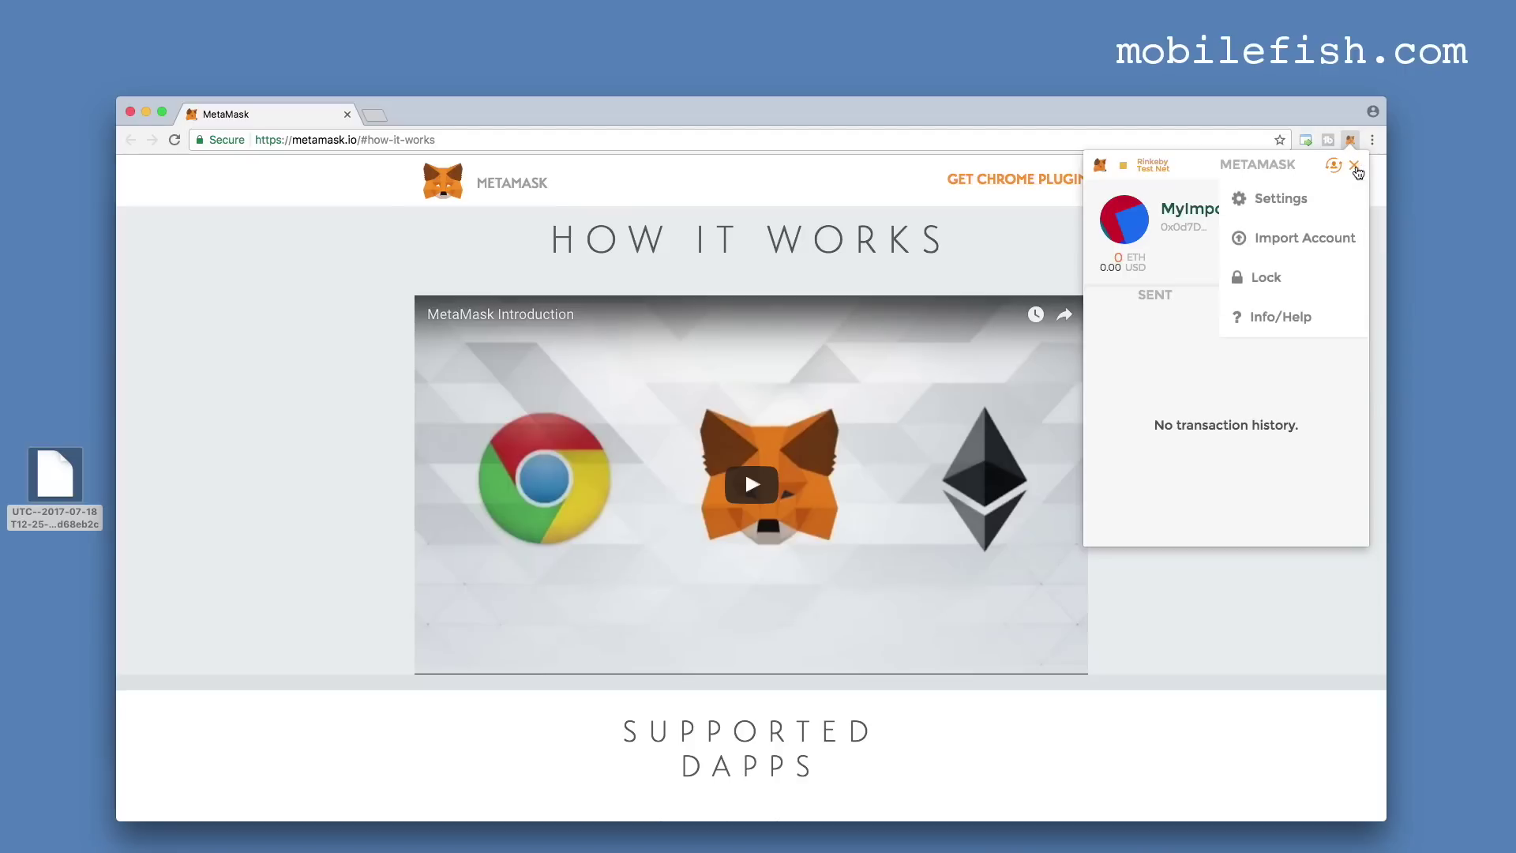
Import a new account by pasting the copied private key.
left_click(1321, 239)
left_click(1269, 260)
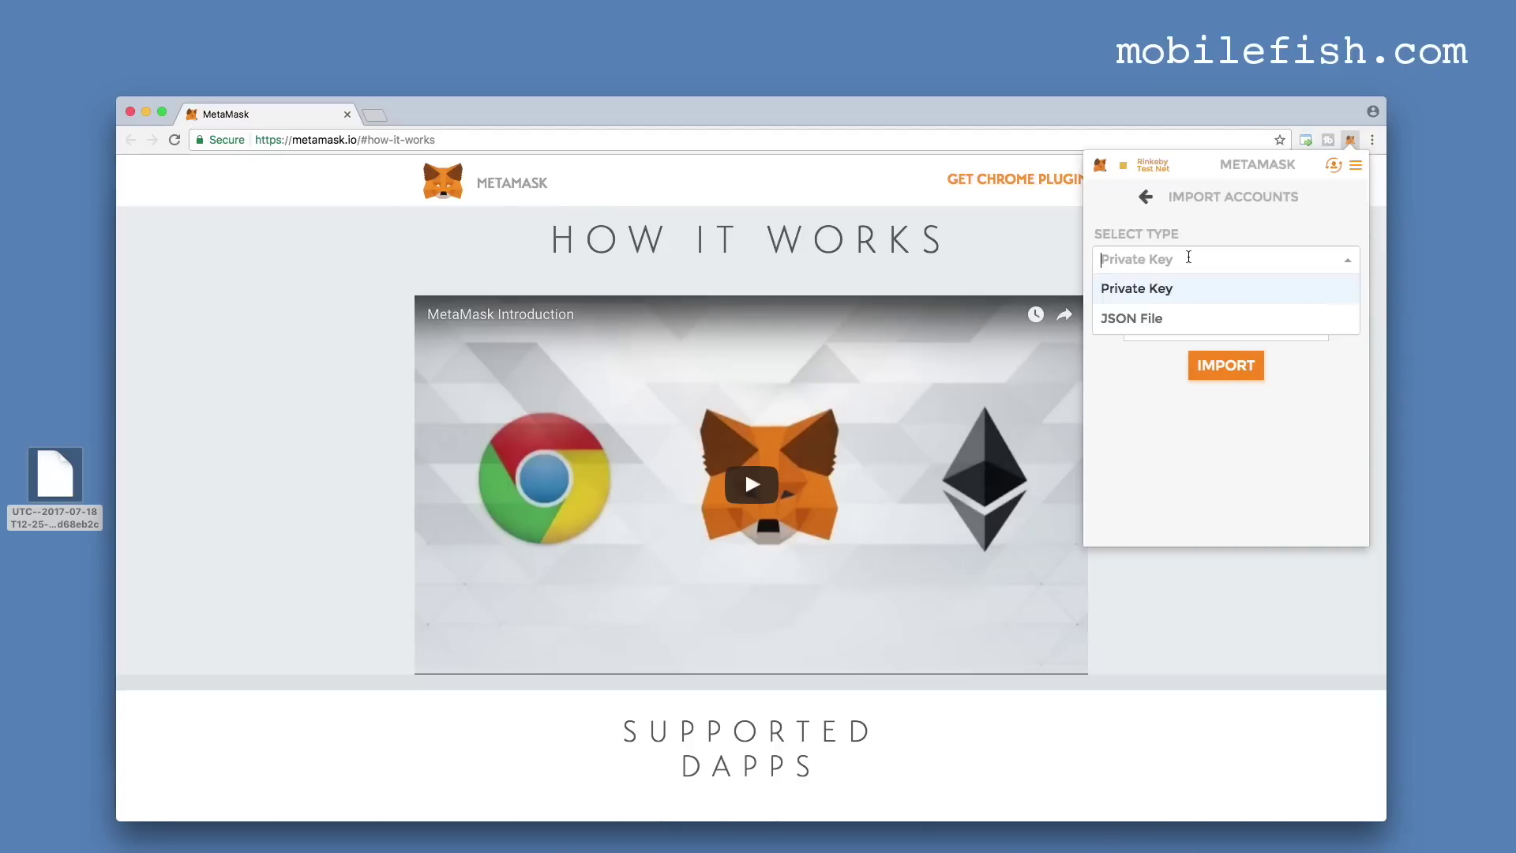
left_click(1157, 293)
left_click(1146, 323)
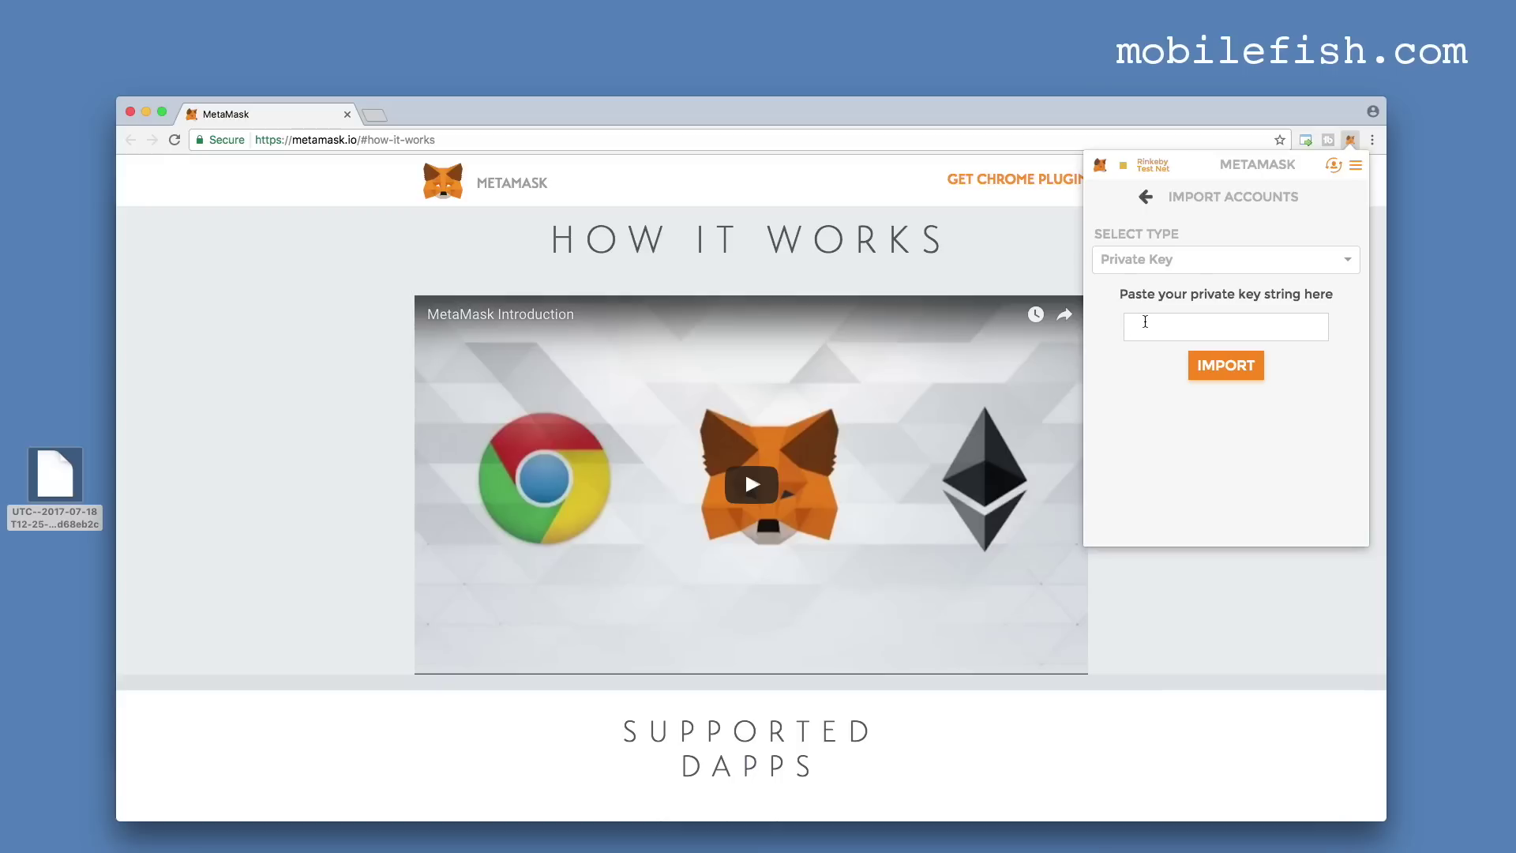
key("super+v")
left_click(1226, 366)
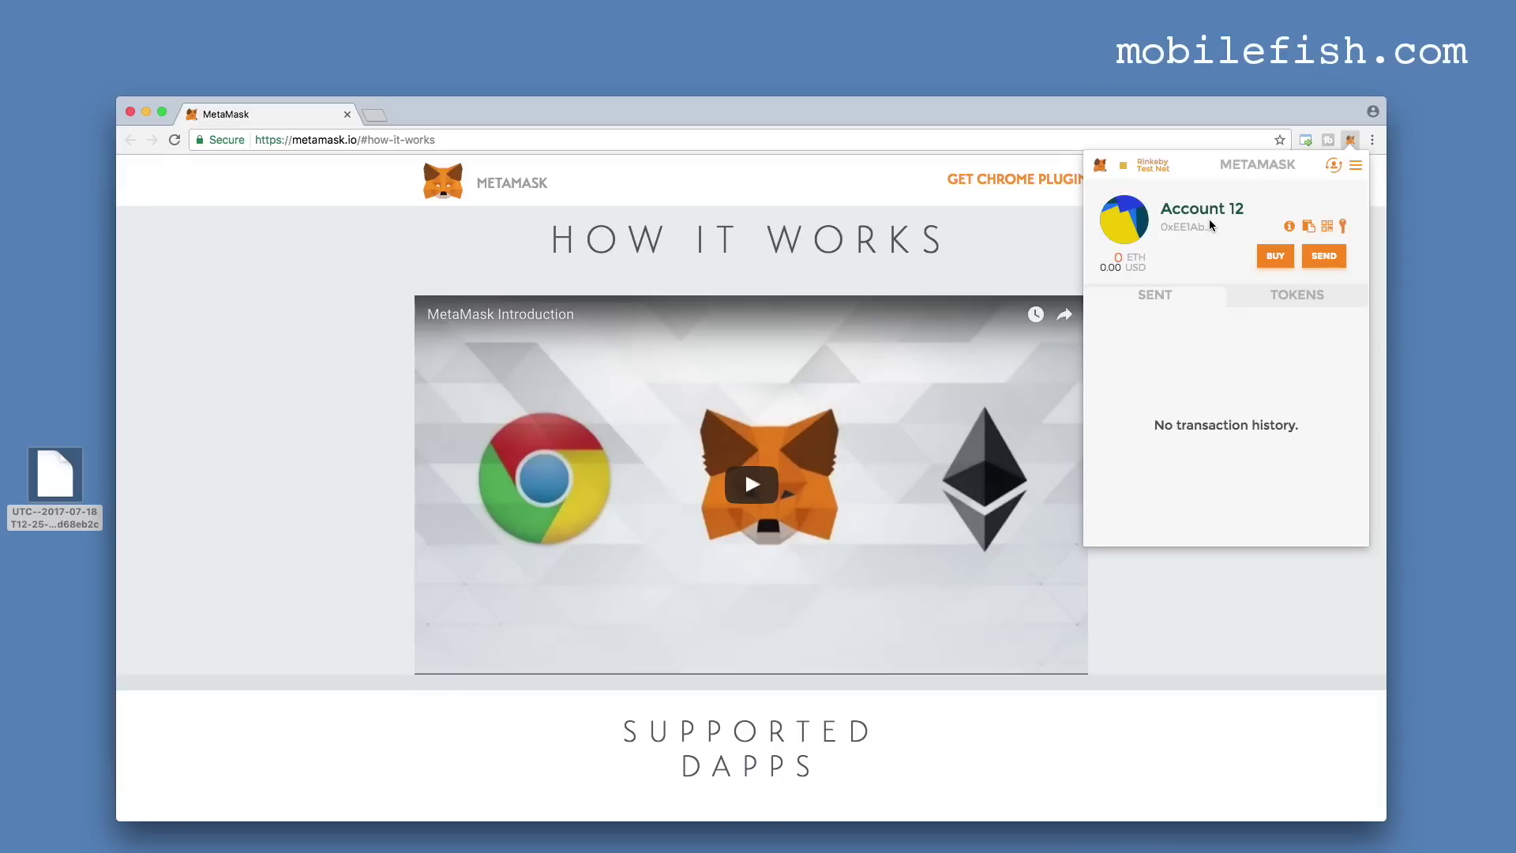
Rename the new Account 12 to MyImport2 and save it.
double_click(1213, 214)
key("super+a")
type("MyImport2")
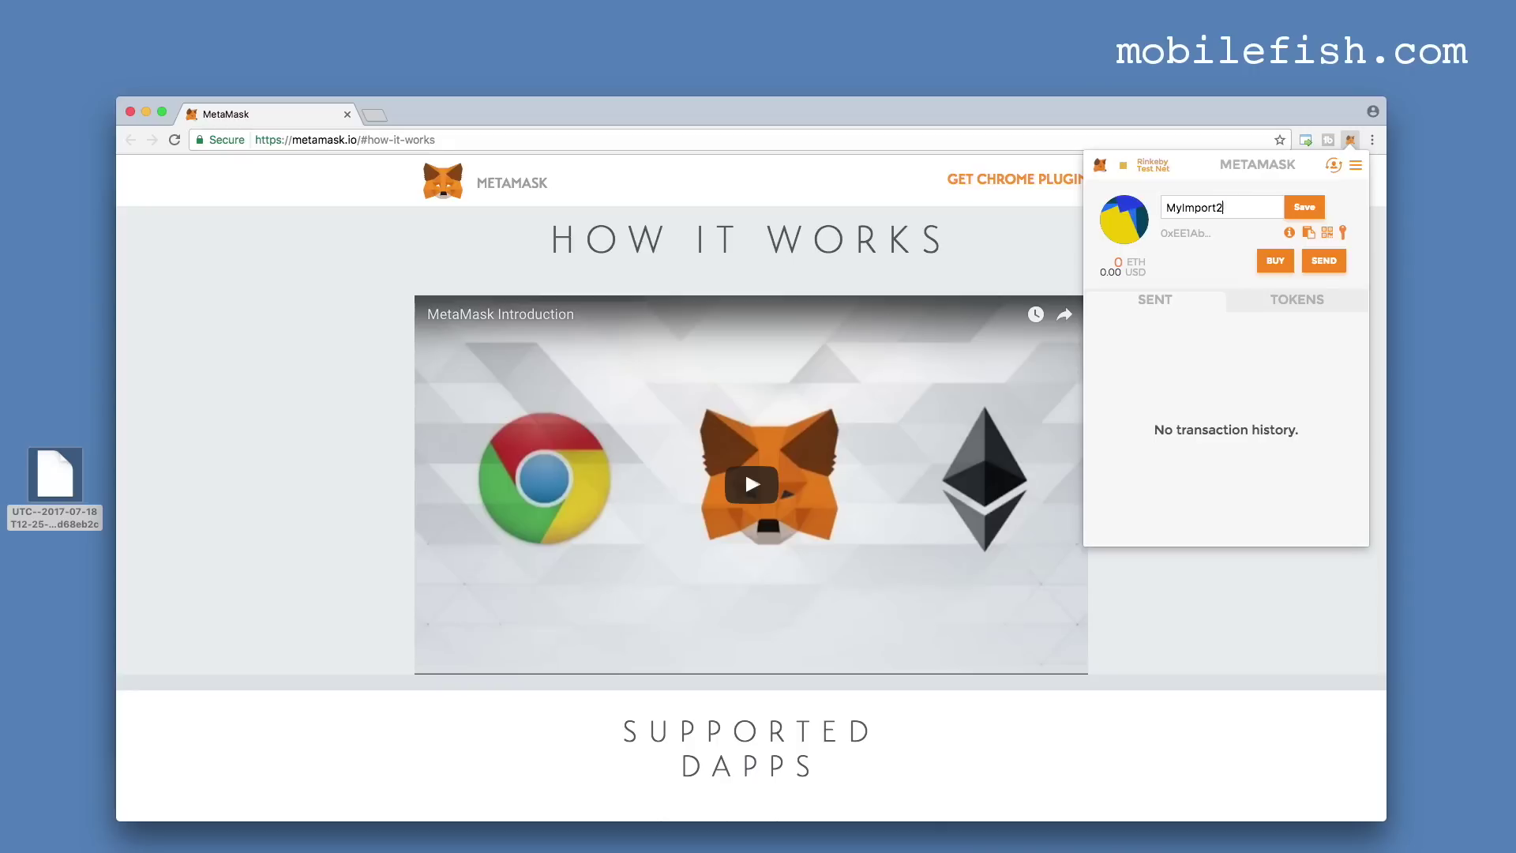
left_click(1307, 208)
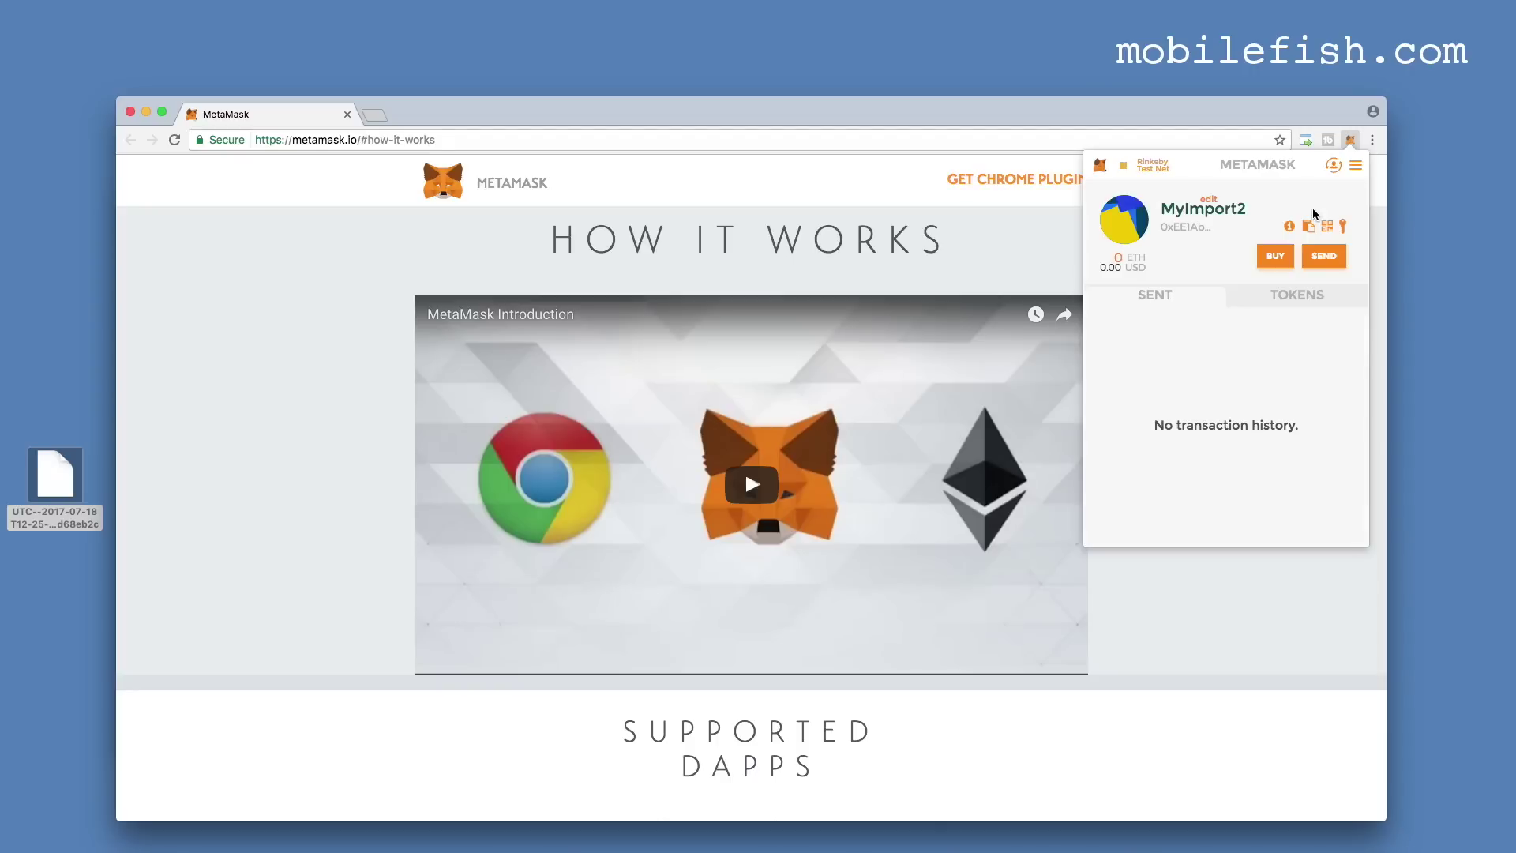
left_click(1334, 165)
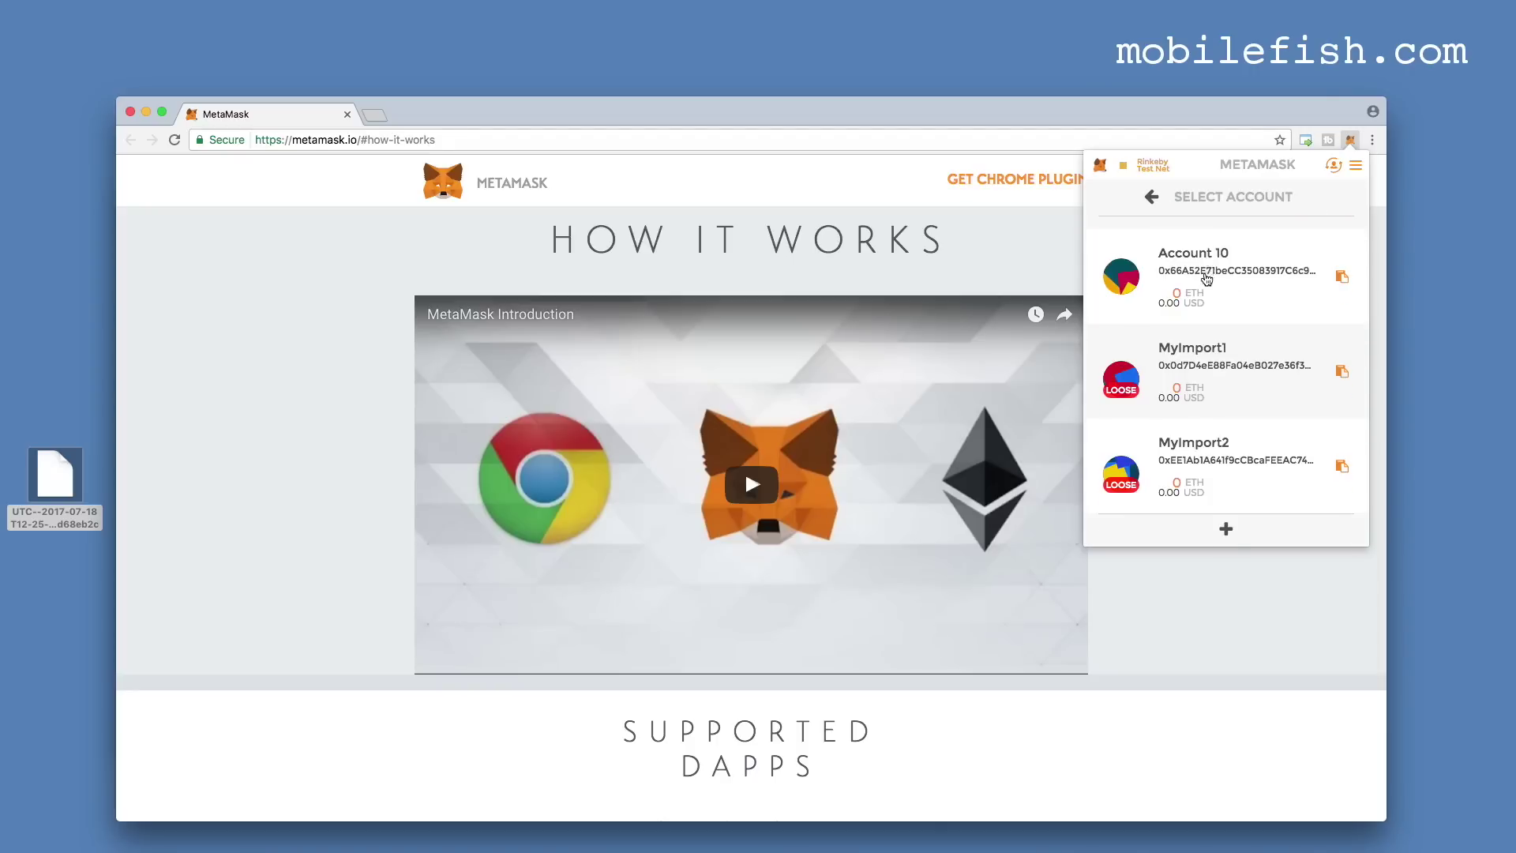
Confirm Account 10, MyImport1 and MyImport2 appear at the list's bottom, then close the popup.
scroll(1217, 320, "down", 2)
scroll(1216, 320, "down", 10)
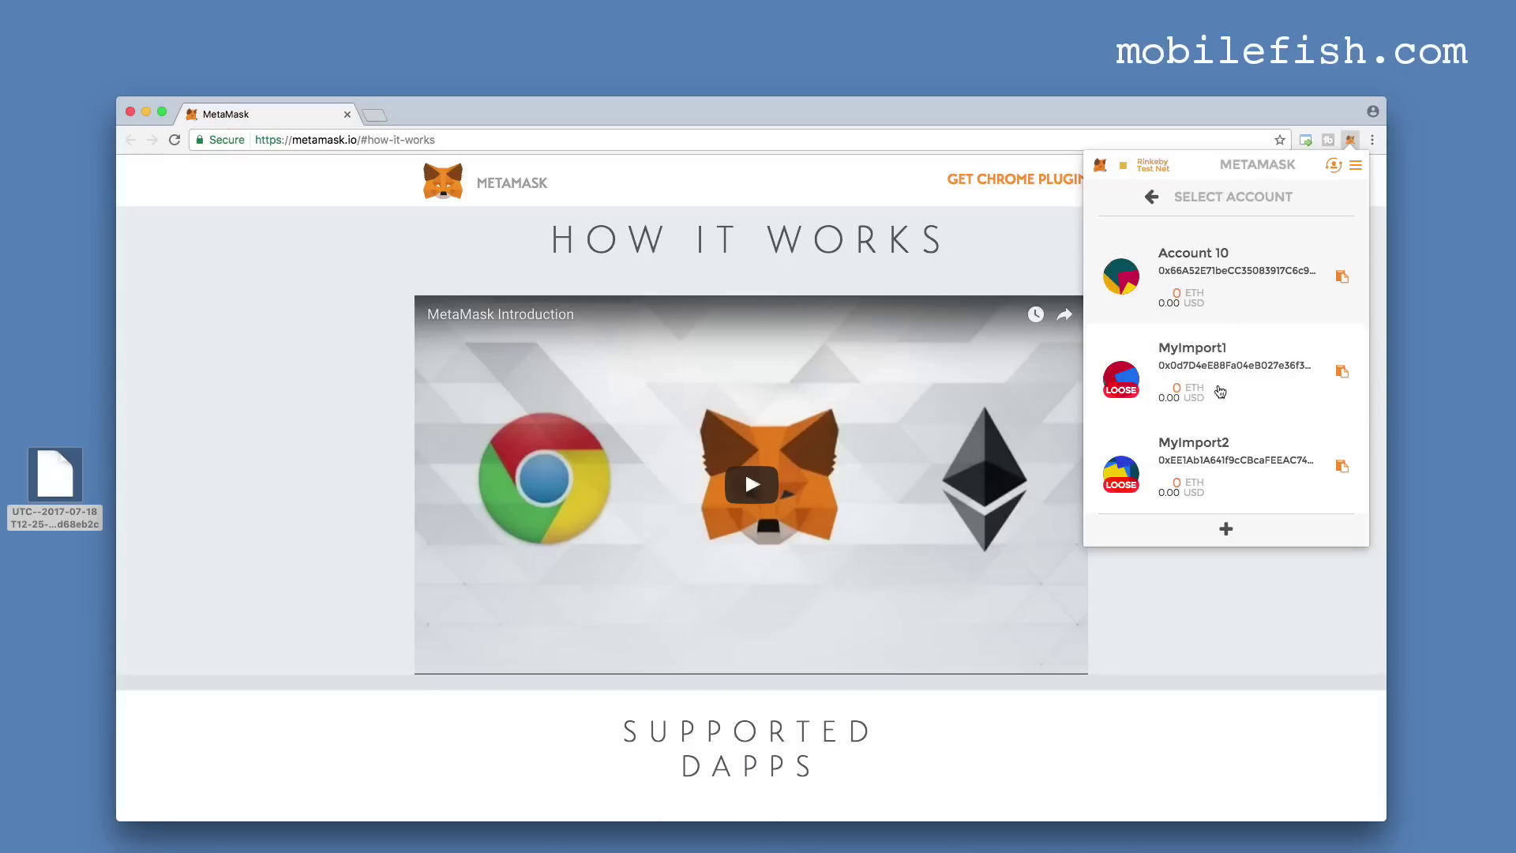
left_click(1351, 143)
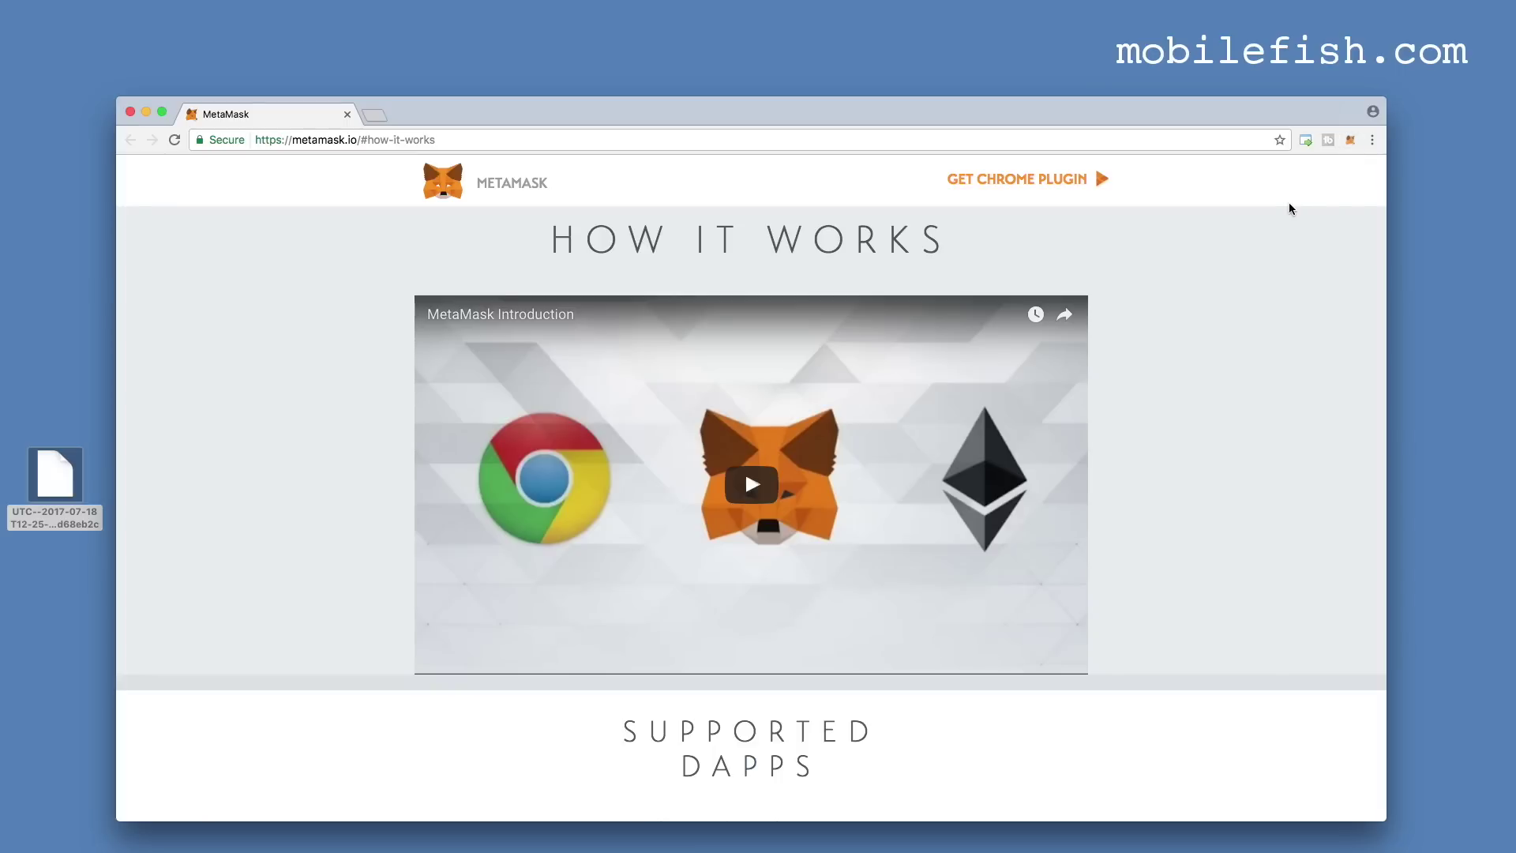
Remove the MetaMask extension from Chrome through its toolbar icon's Remove from Chrome option.
right_click(1352, 141)
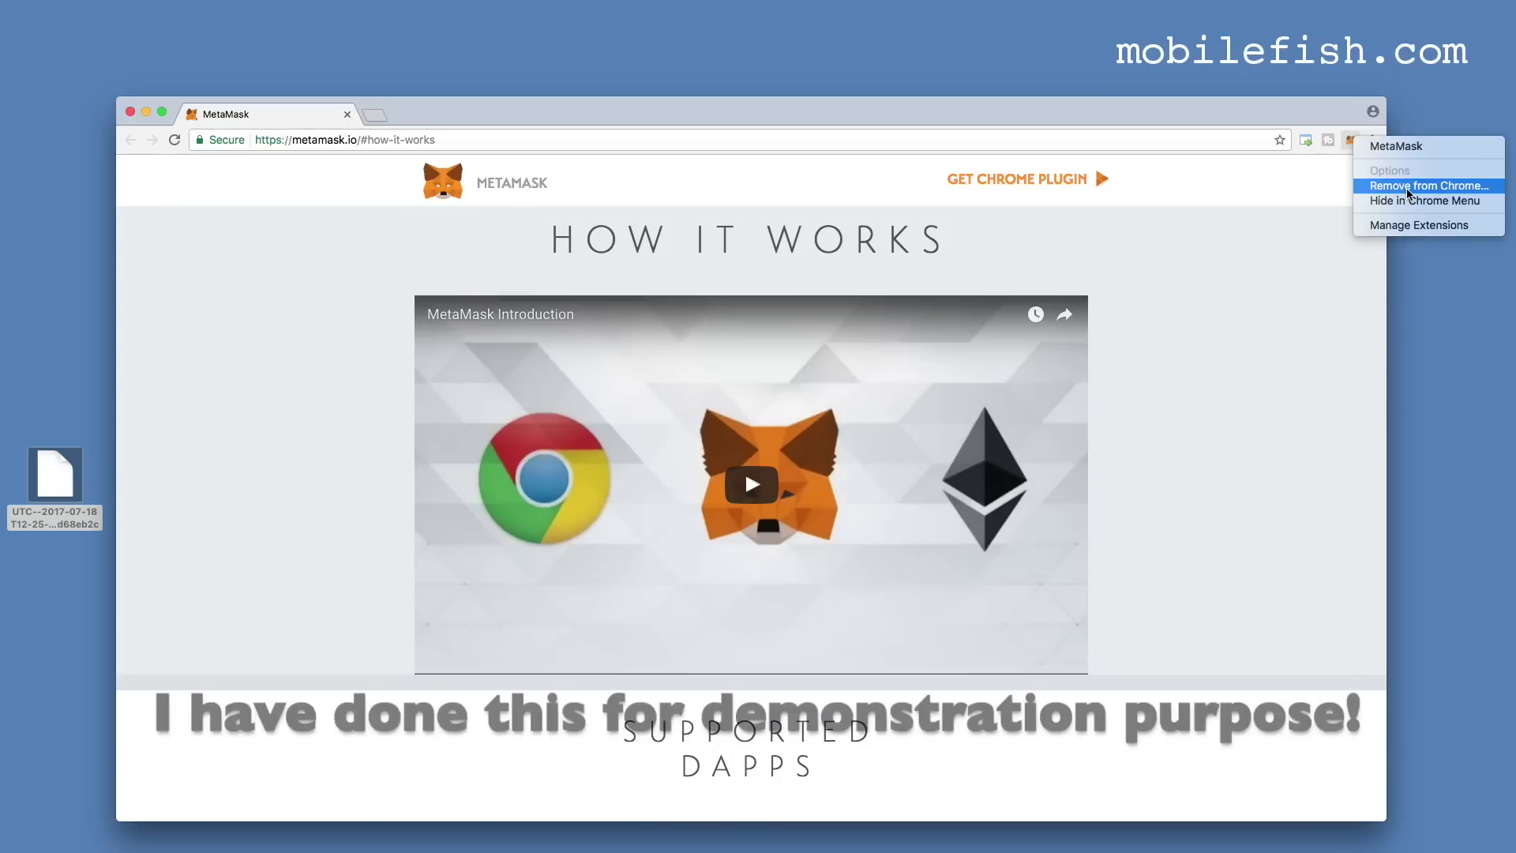
left_click(1394, 193)
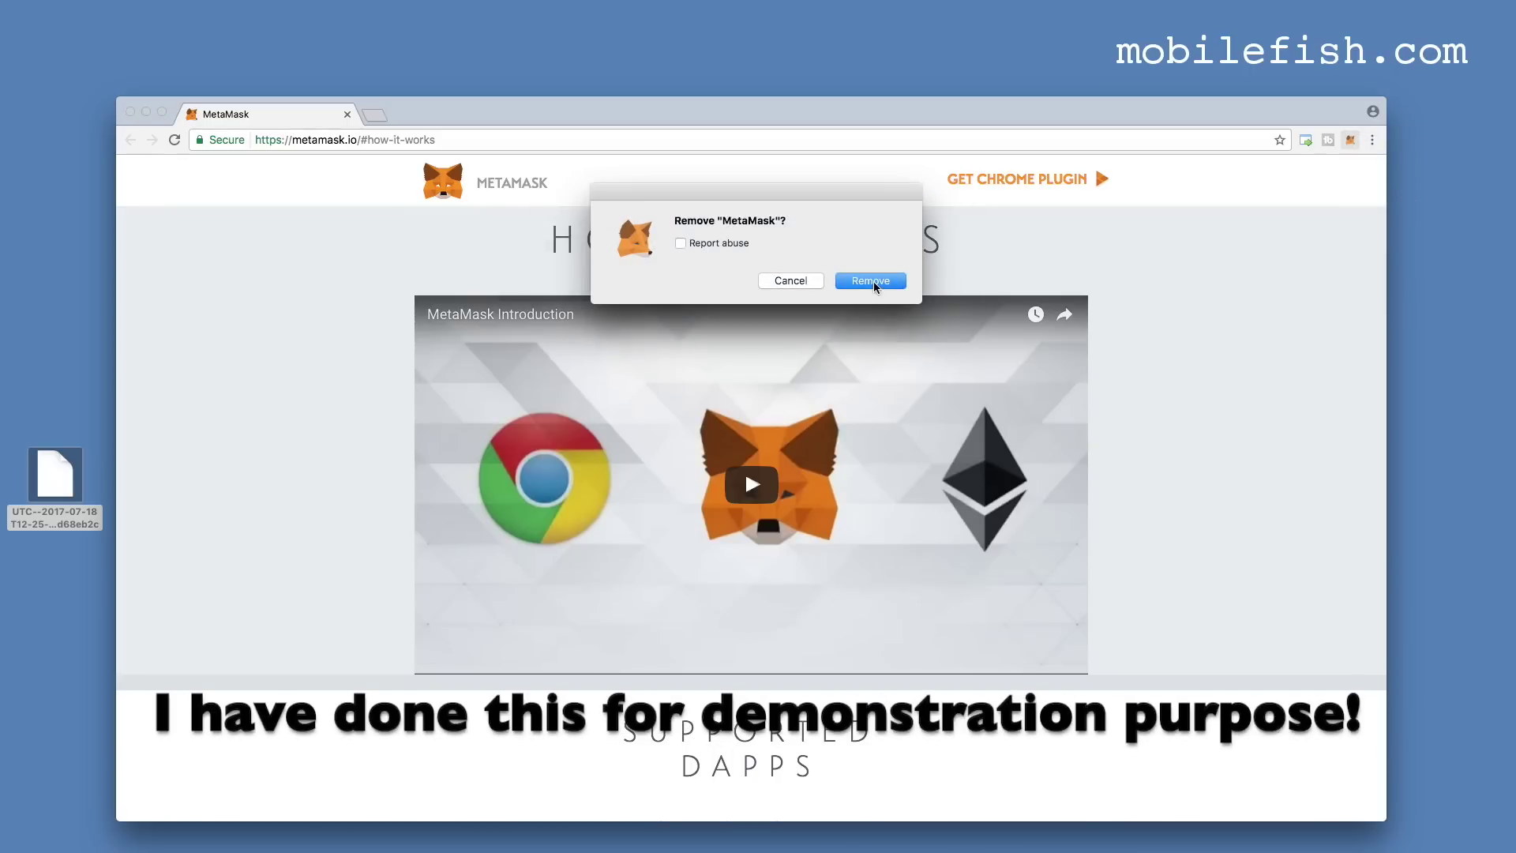
left_click(873, 281)
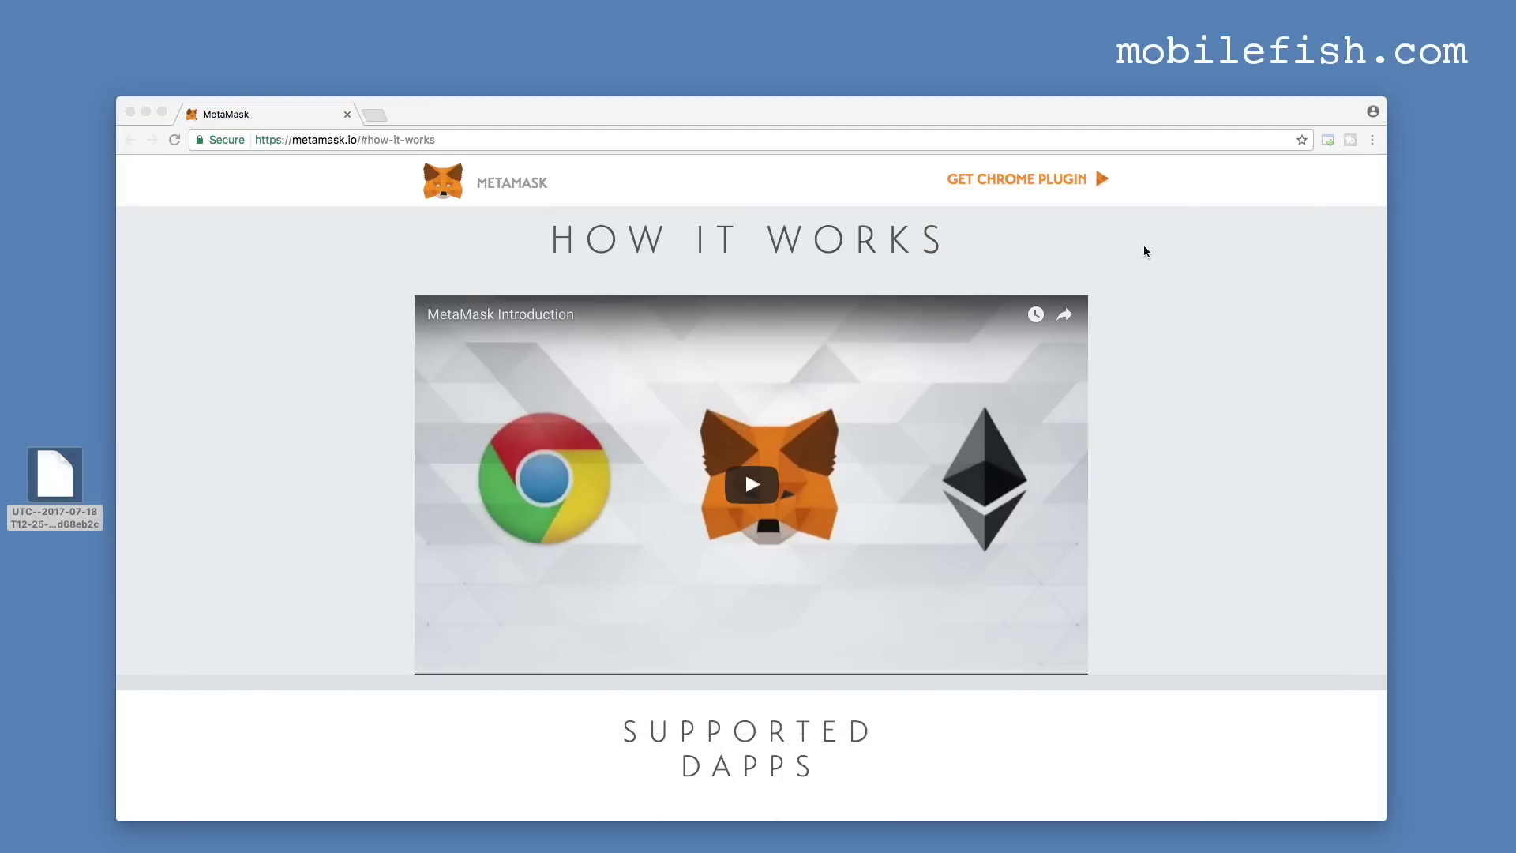
Install MetaMask from its Chrome Web Store page with Add to Chrome.
left_click(1026, 178)
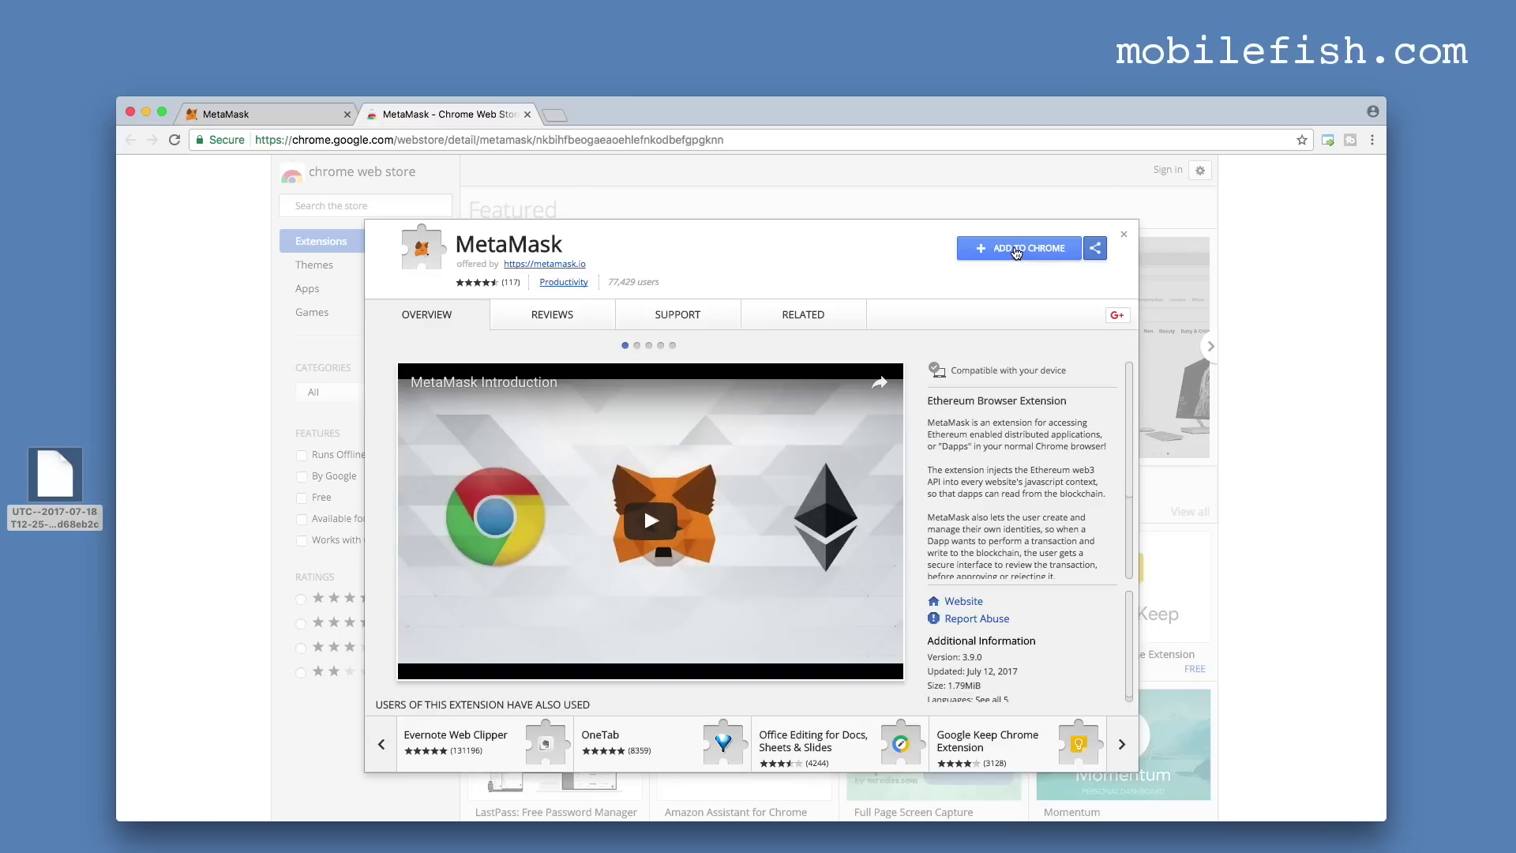
left_click(1017, 250)
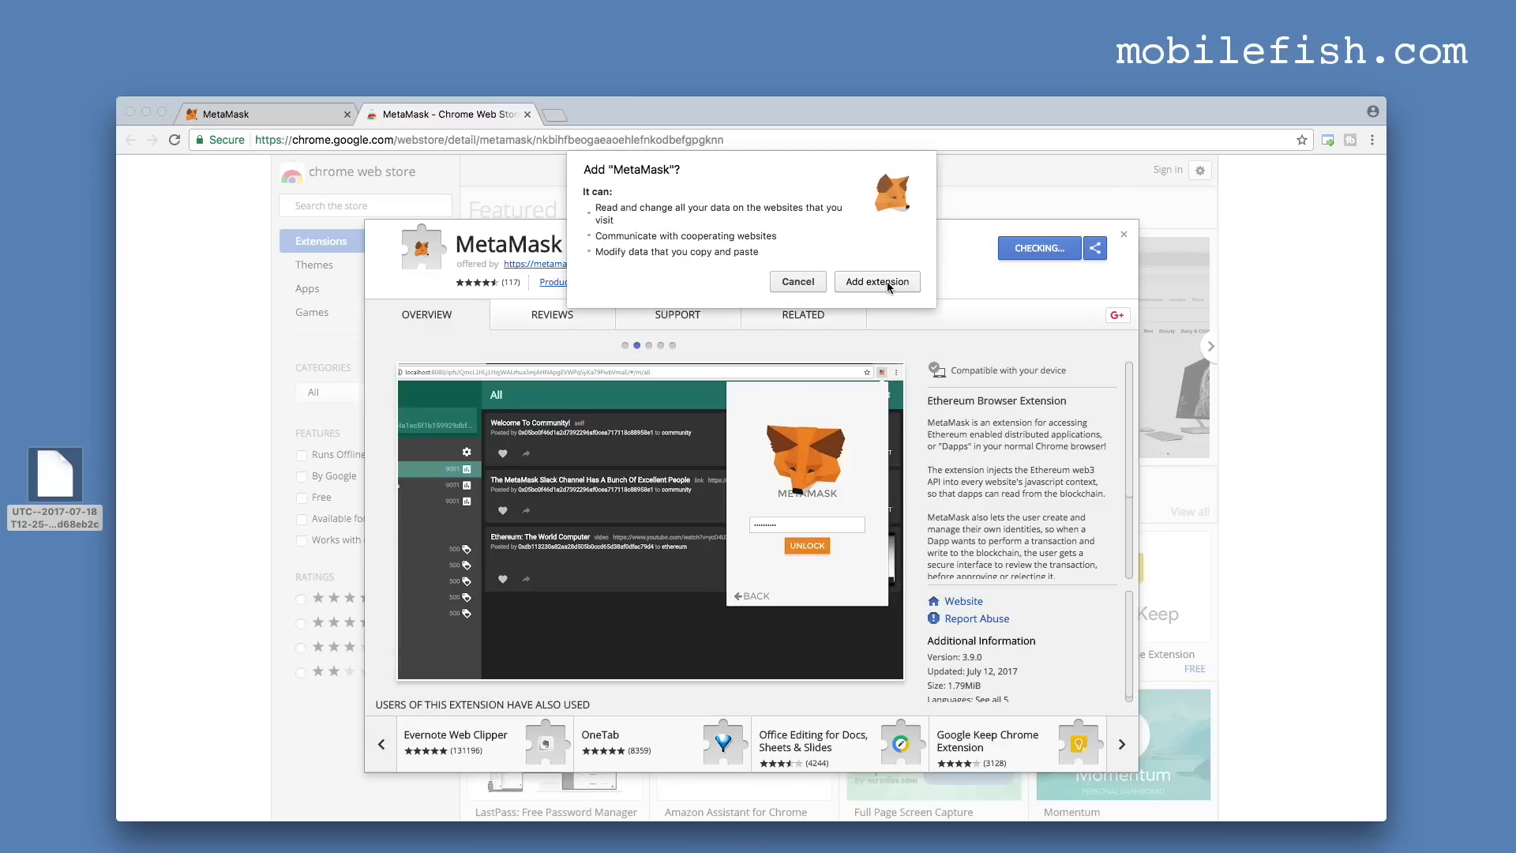
left_click(888, 283)
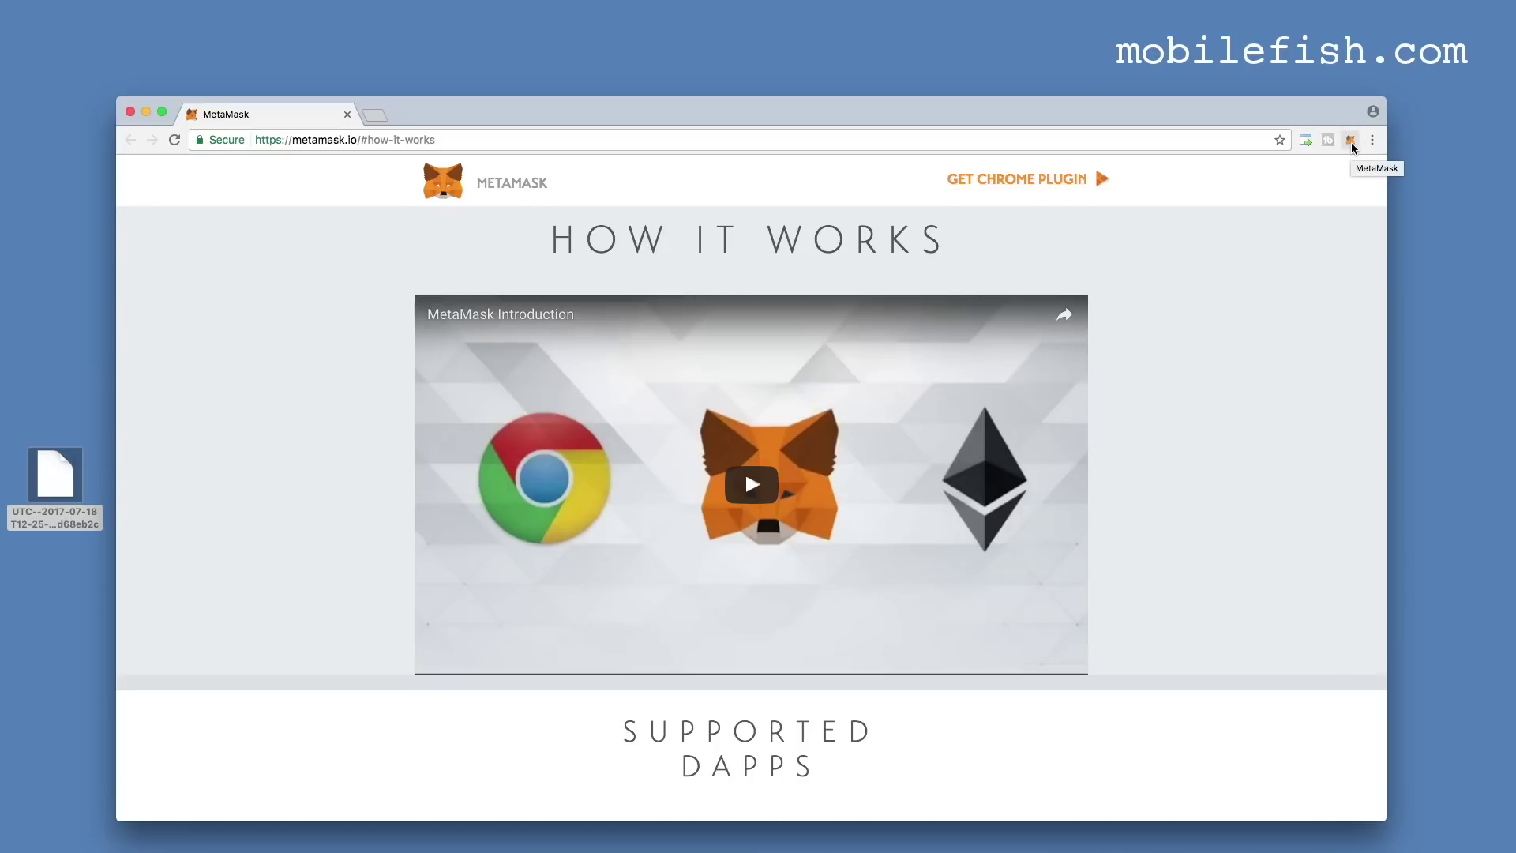
Launch the new MetaMask extension, accept its Privacy Notice, and scroll through the Terms of Use.
left_click(1352, 143)
left_click(1228, 529)
scroll(1352, 377, "down", 15)
scroll(1352, 377, "down", 15)
Accept the Terms of Use, choose Import Existing DEN, and copy the seed phrase from readme.txt.
left_click(1226, 526)
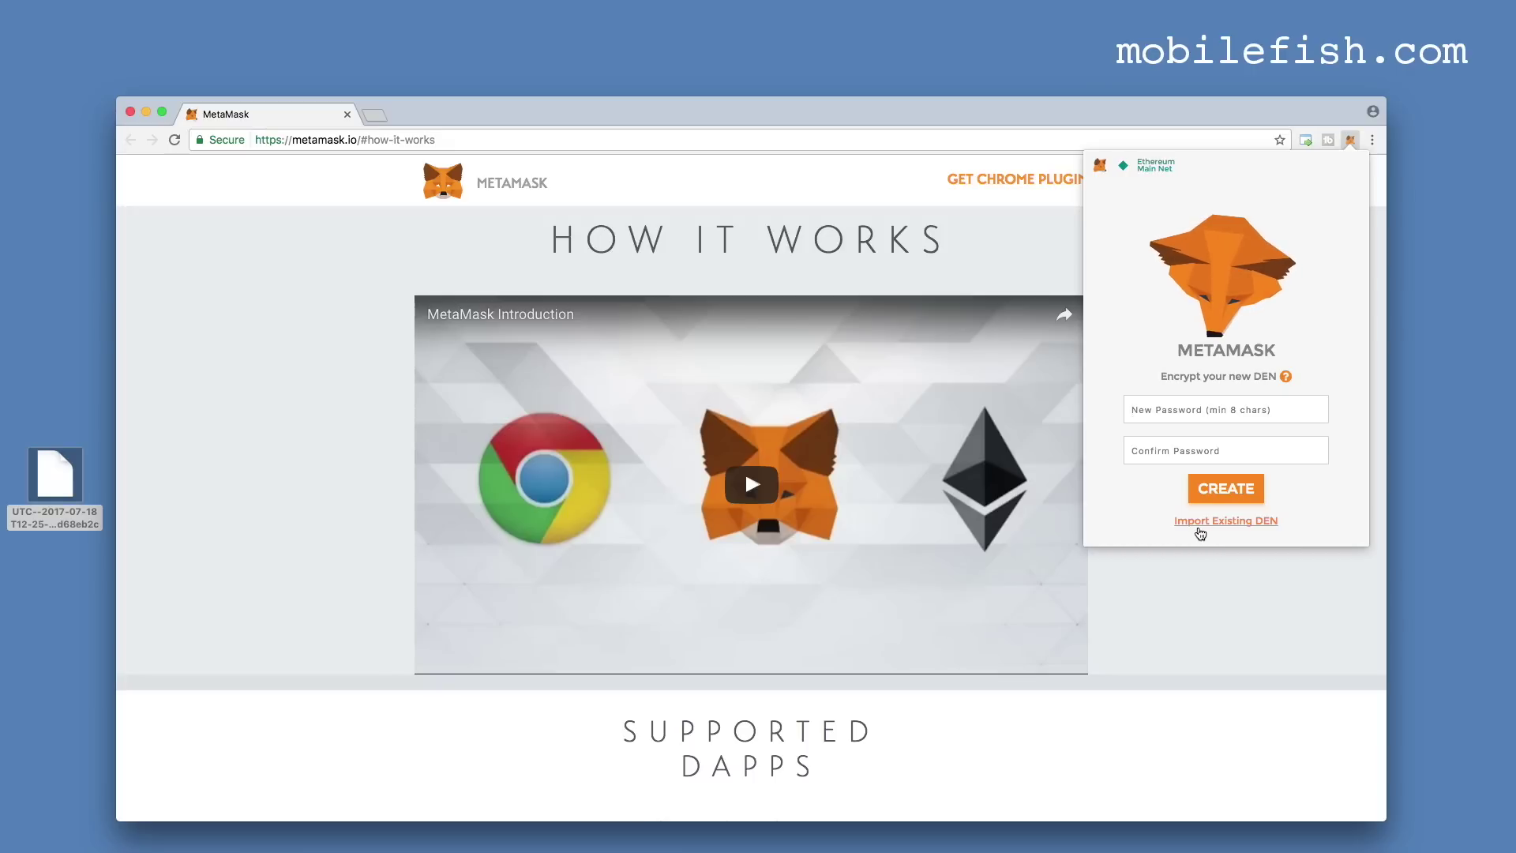
left_click(1248, 525)
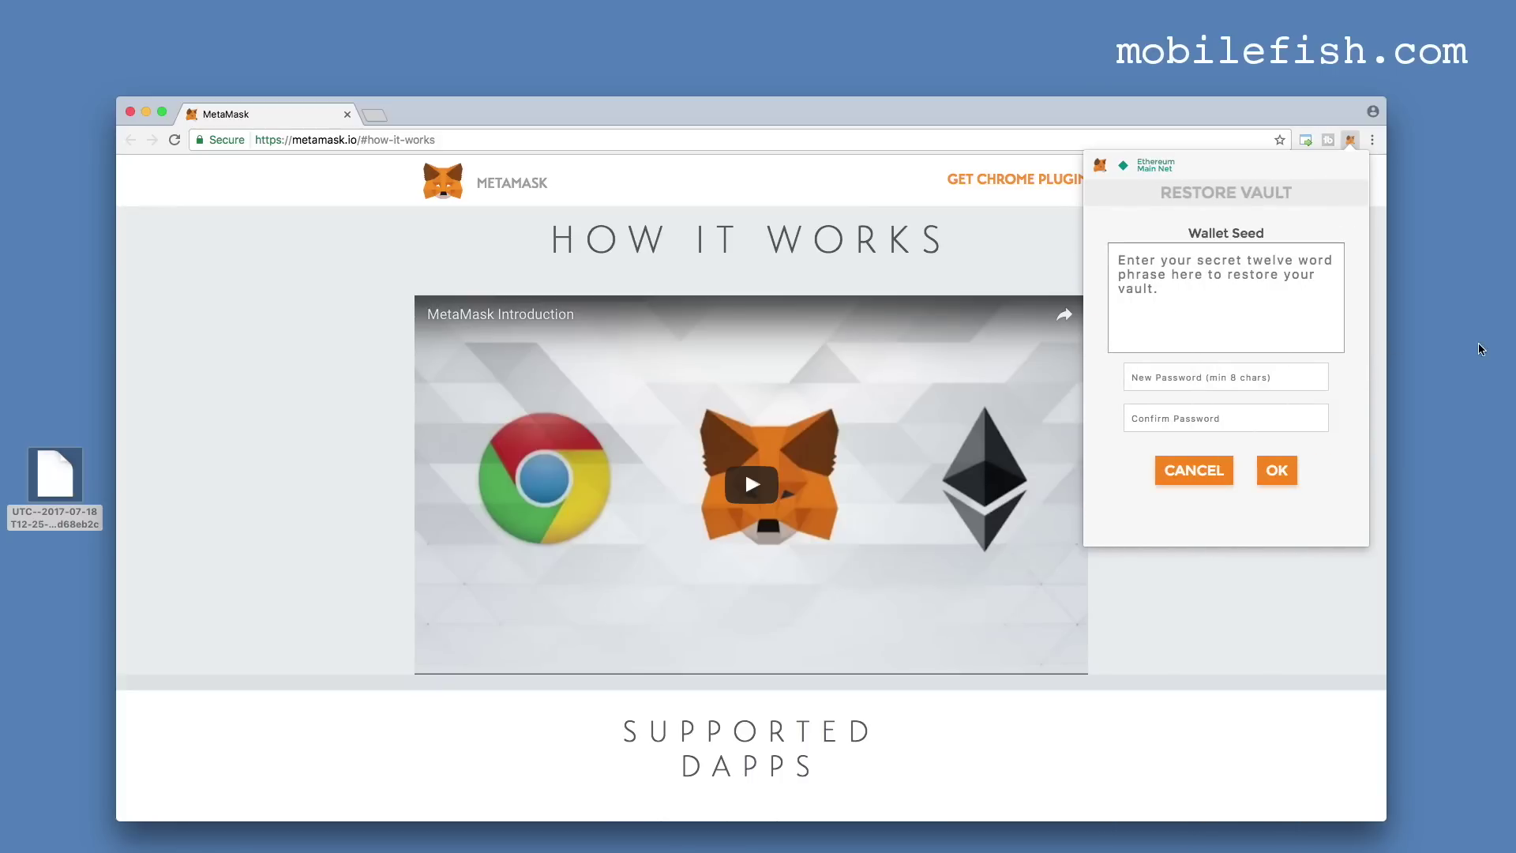
left_click(1480, 364)
left_click_drag(763, 231, 311, 231)
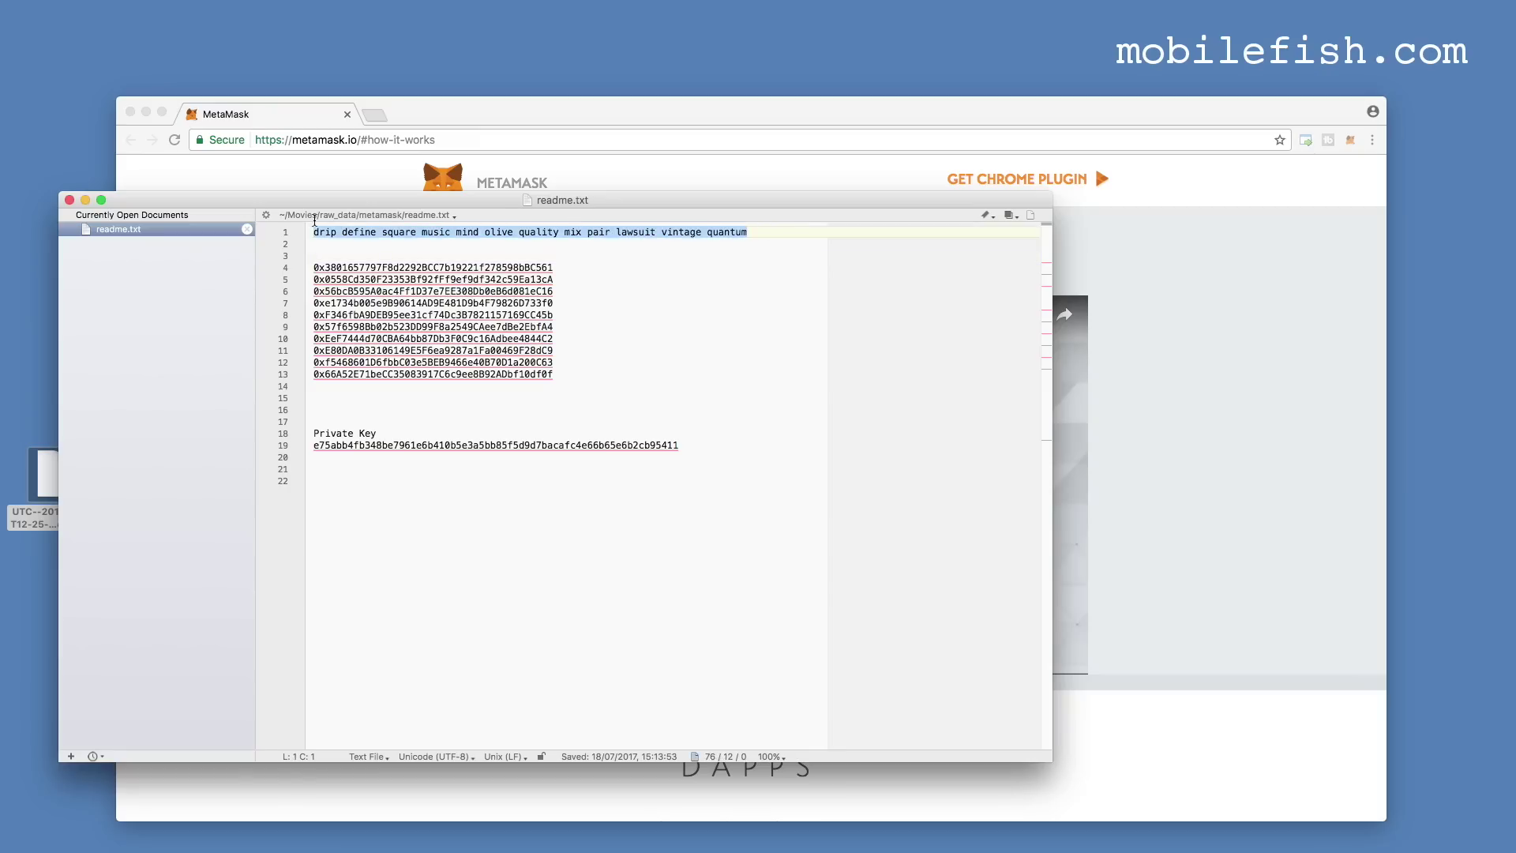
key("super+c")
Paste the copied 12-word seed phrase into the Wallet Seed box.
left_click(1351, 139)
left_click(1163, 286)
key("super+v")
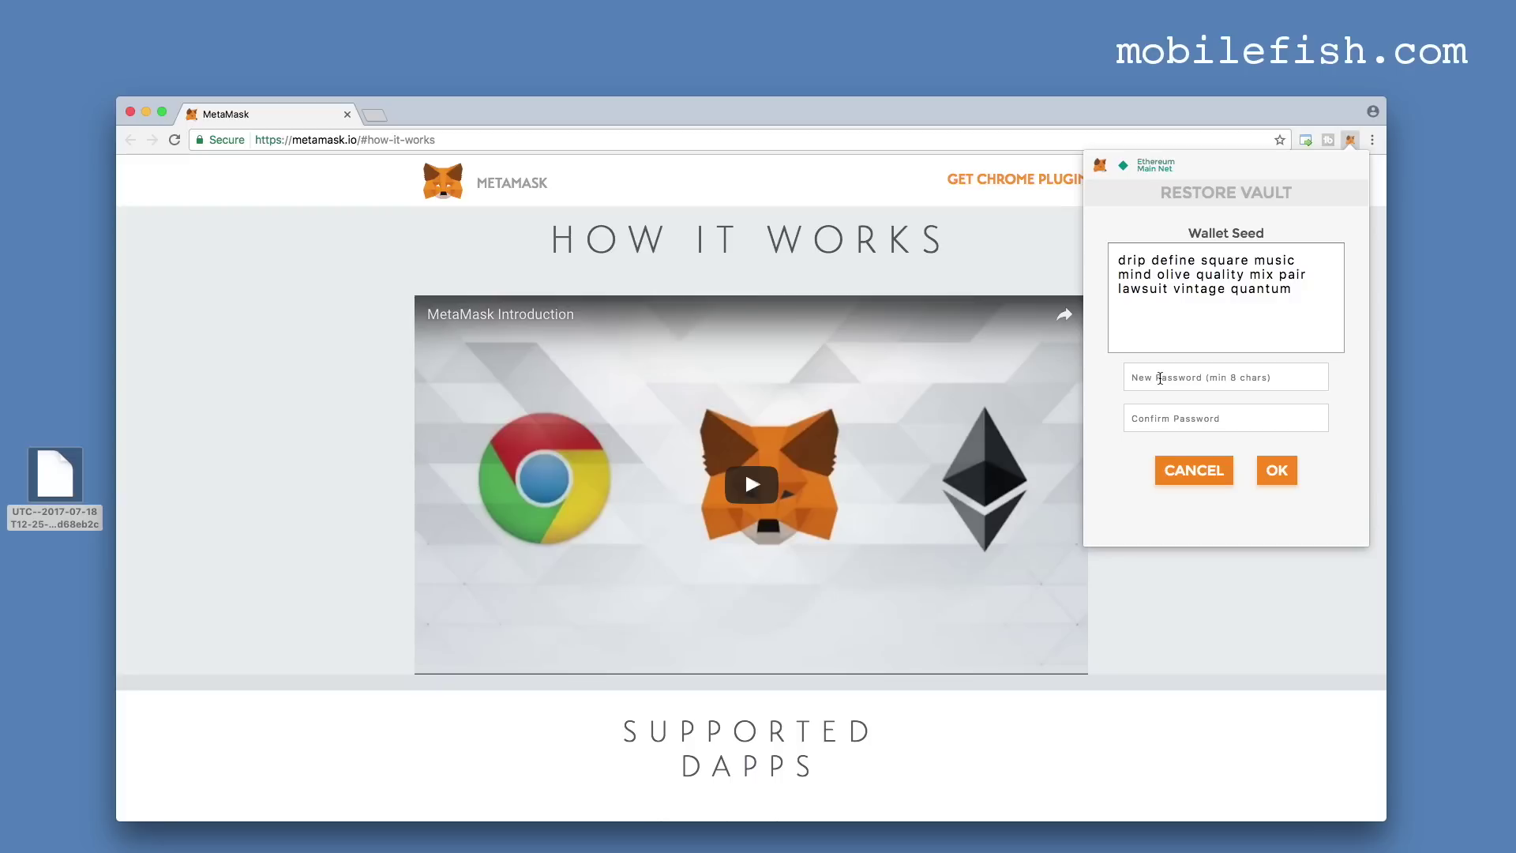
Enter and confirm a new vault password, then restore the vault with OK.
left_click(1160, 379)
type("password123")
left_click(1149, 419)
type("password123")
left_click(1277, 472)
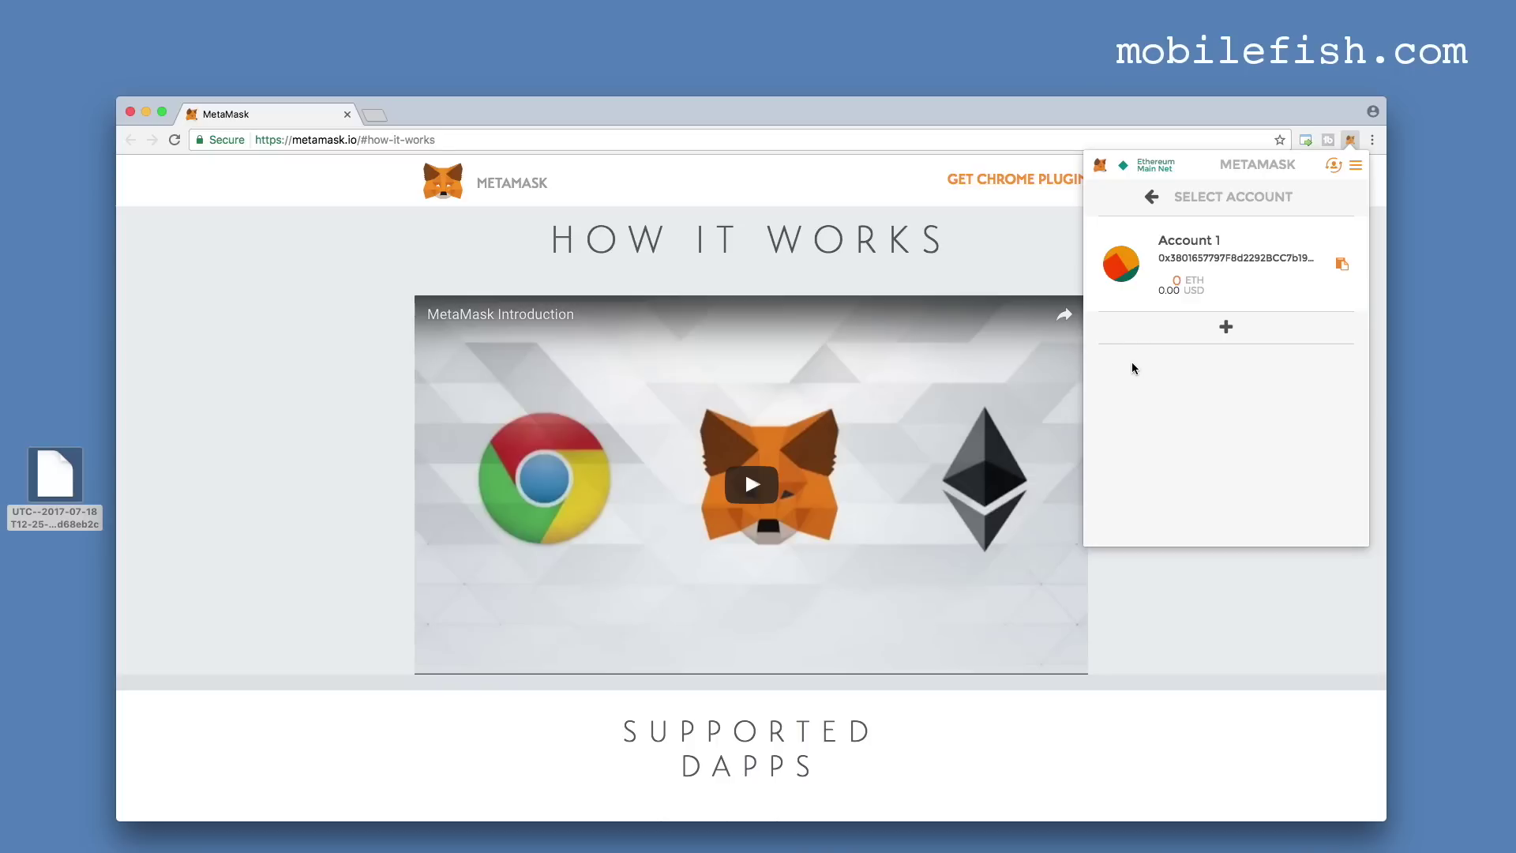